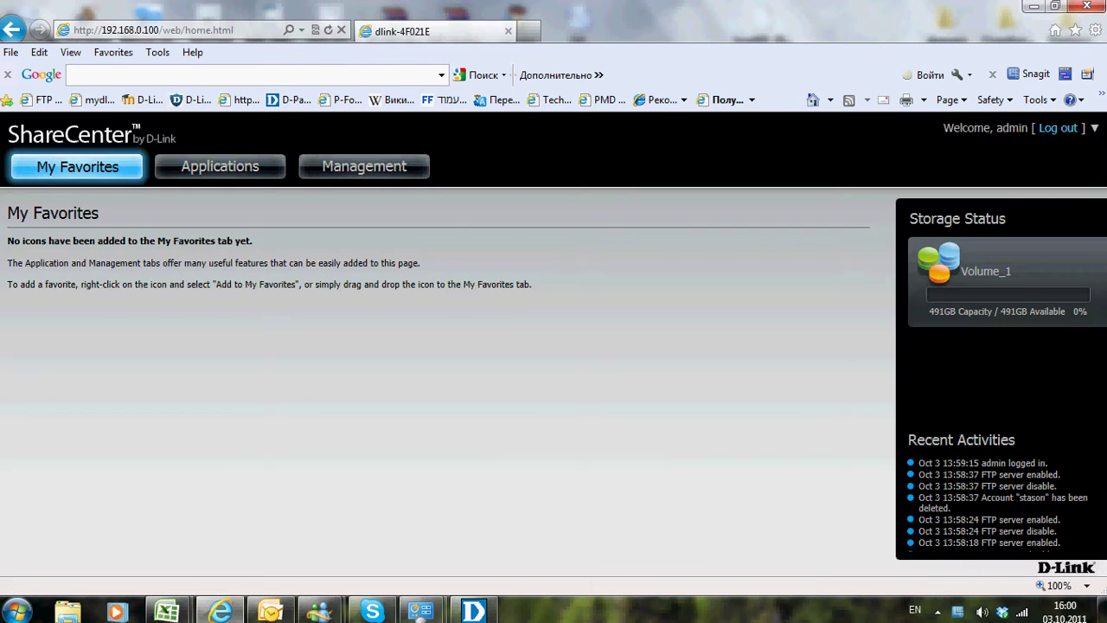
Start a new user account named test12 in Account Management and enter its password twice
{"action": "left_click", "coordinate": [364, 166]}
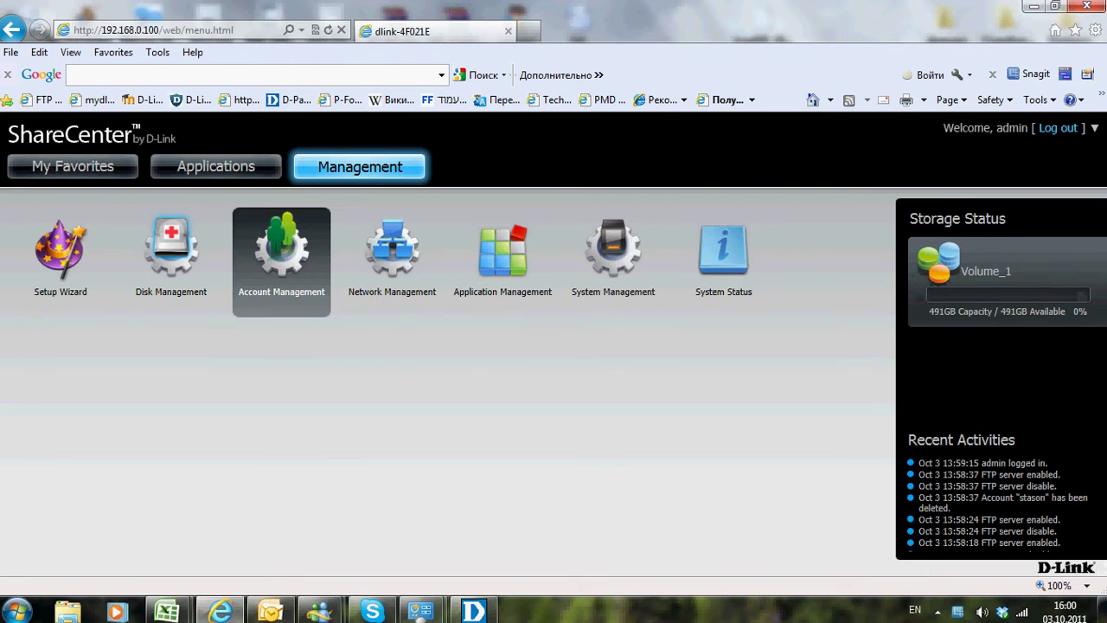
{"action": "left_click", "coordinate": [281, 260]}
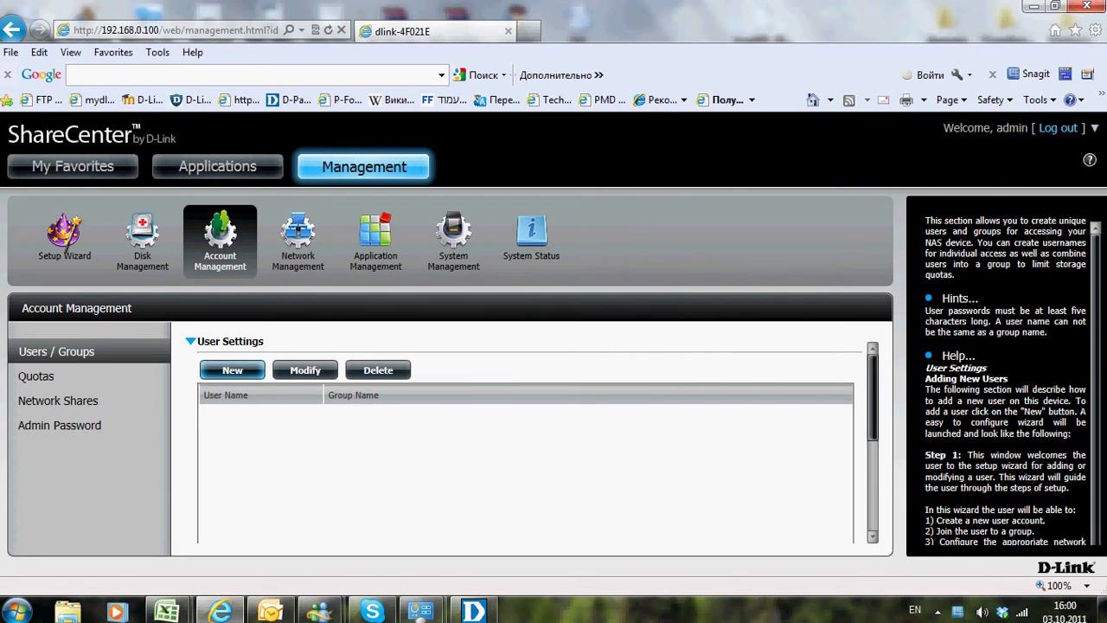
{"action": "left_click", "coordinate": [232, 370]}
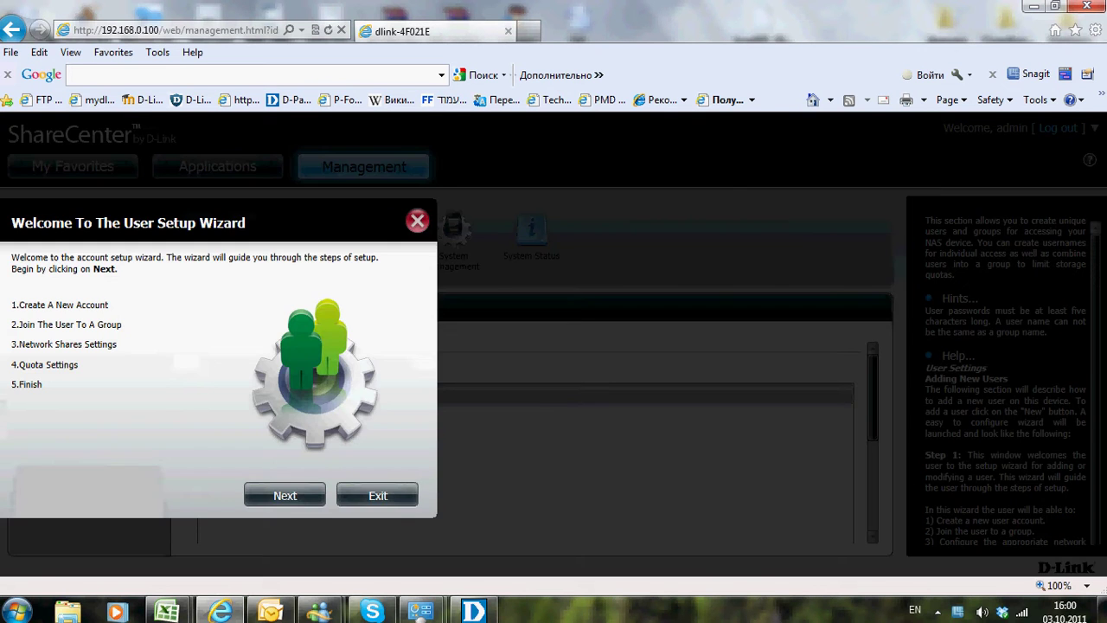
{"action": "left_click", "coordinate": [256, 495]}
{"action": "left_click", "coordinate": [171, 285]}
{"action": "type", "text": "test12"}
{"action": "left_click", "coordinate": [129, 309]}
{"action": "type", "text": "123456"}
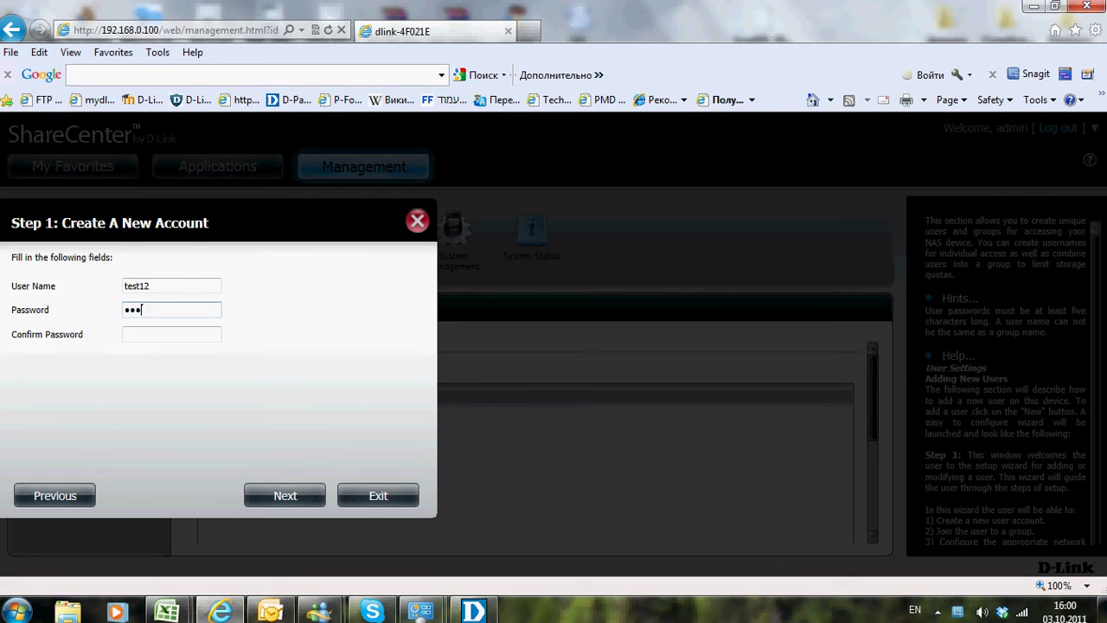
{"action": "left_click", "coordinate": [130, 334]}
{"action": "type", "text": "123456"}
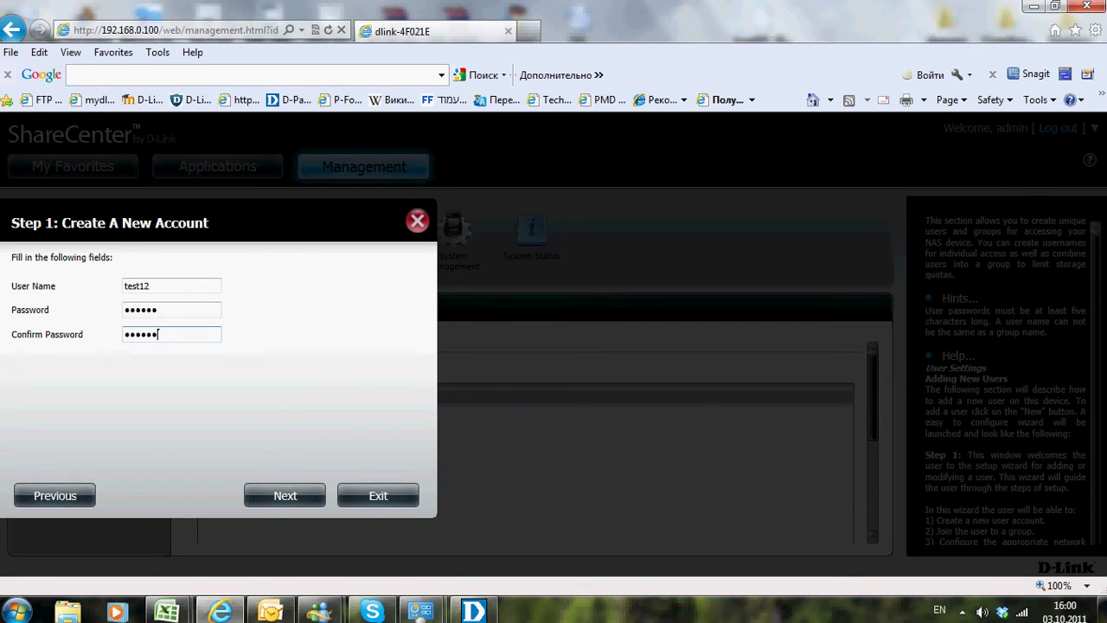
Finish the user wizard with no group, no share settings and unlimited quota, then dismiss the confirmation
{"action": "left_click", "coordinate": [284, 494]}
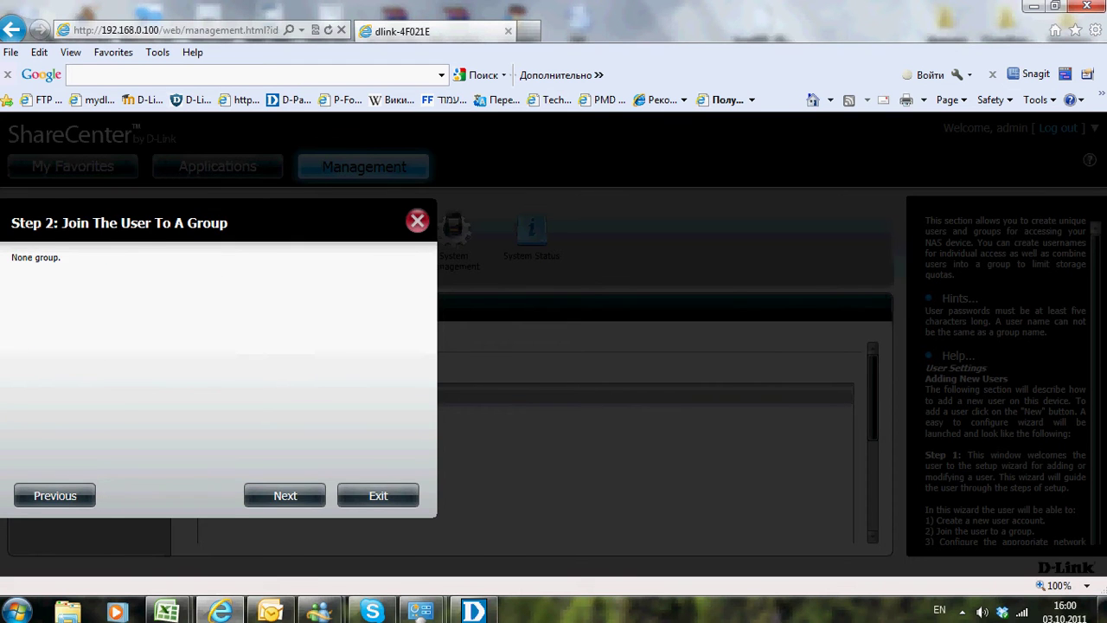
{"action": "left_click", "coordinate": [285, 495]}
{"action": "left_click", "coordinate": [284, 495]}
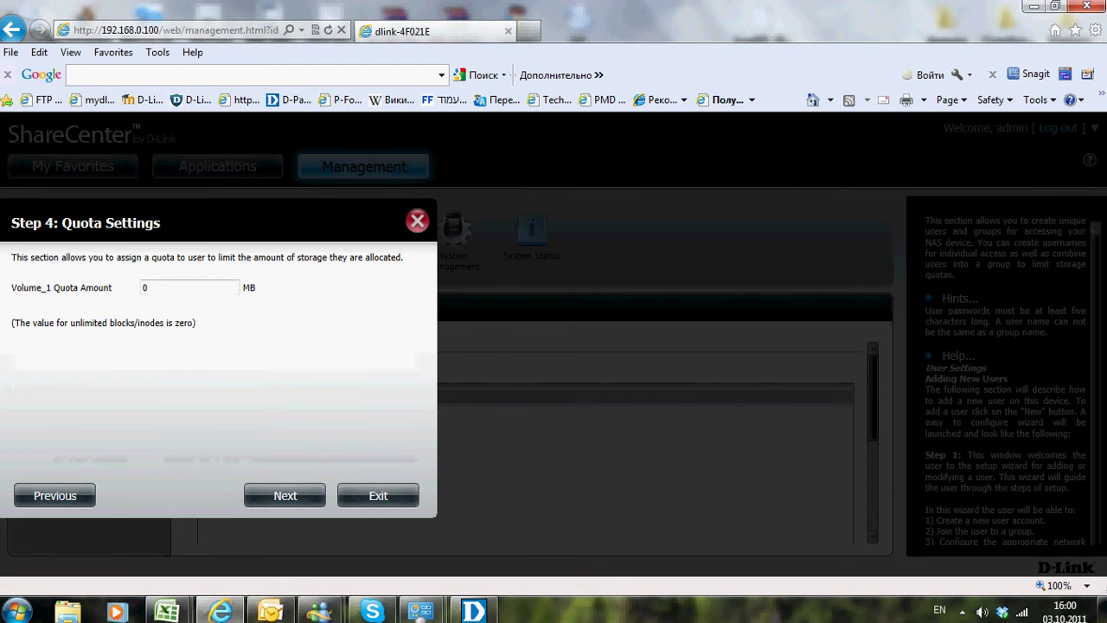
{"action": "left_click", "coordinate": [284, 495]}
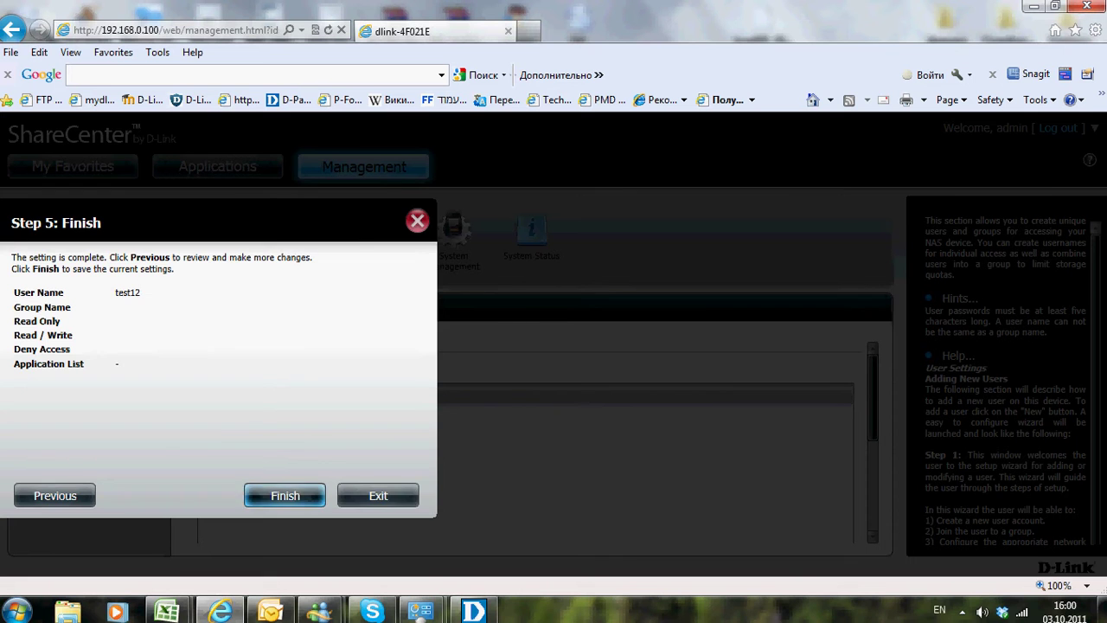
{"action": "left_click", "coordinate": [284, 495]}
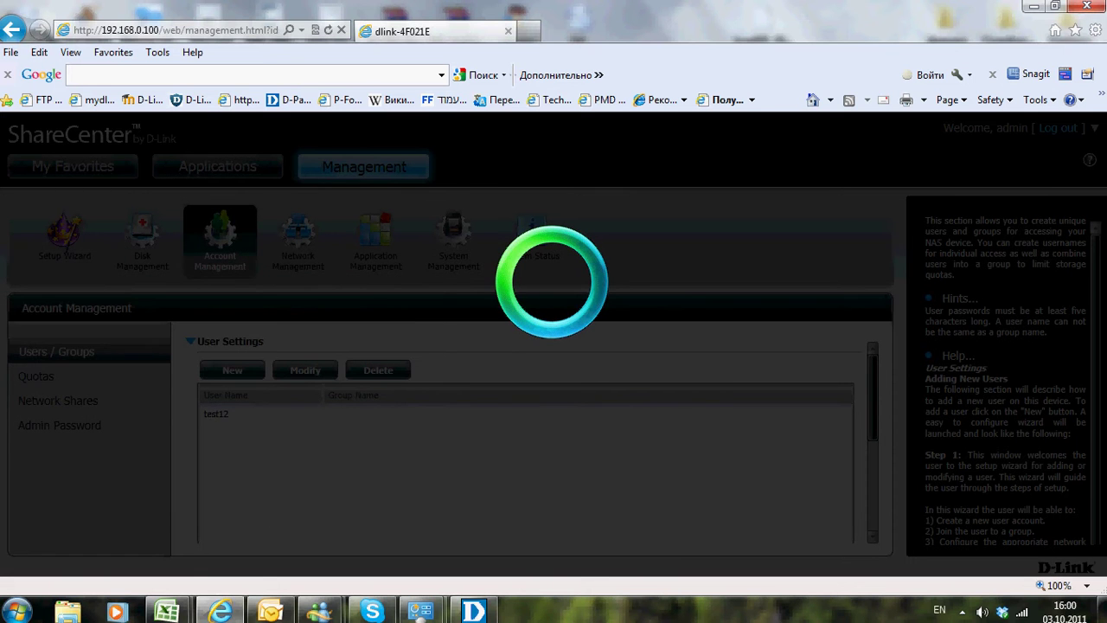
{"action": "key", "text": "Return"}
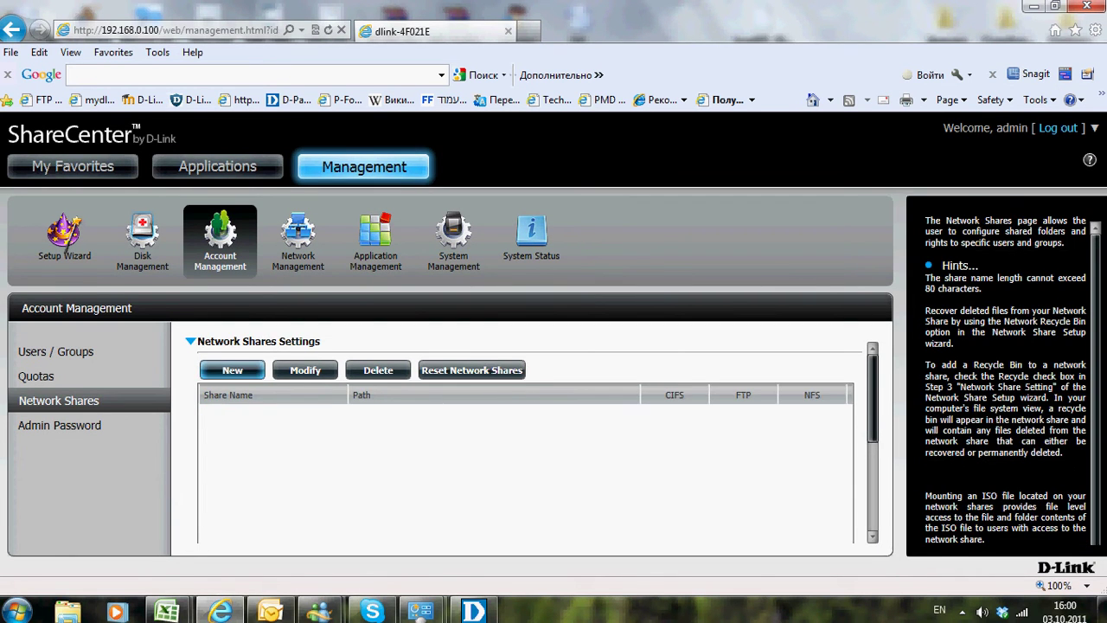
Share the cobian backup folder on Volume_1 with all accounts, granting Read / Write access
{"action": "left_click", "coordinate": [232, 369]}
{"action": "left_click", "coordinate": [285, 494]}
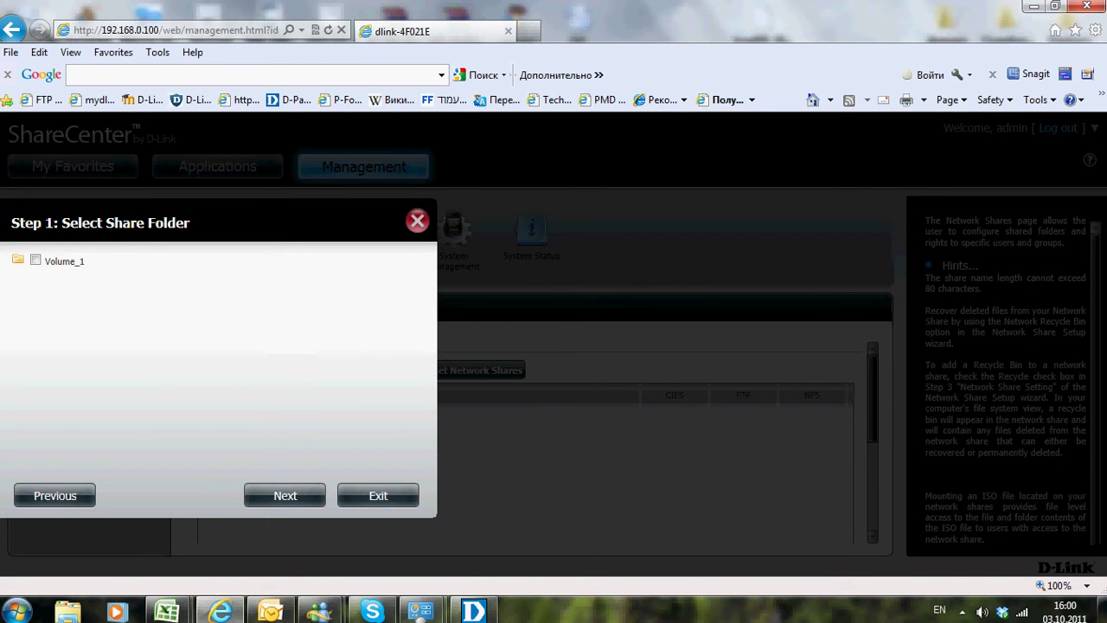
{"action": "left_click", "coordinate": [64, 260]}
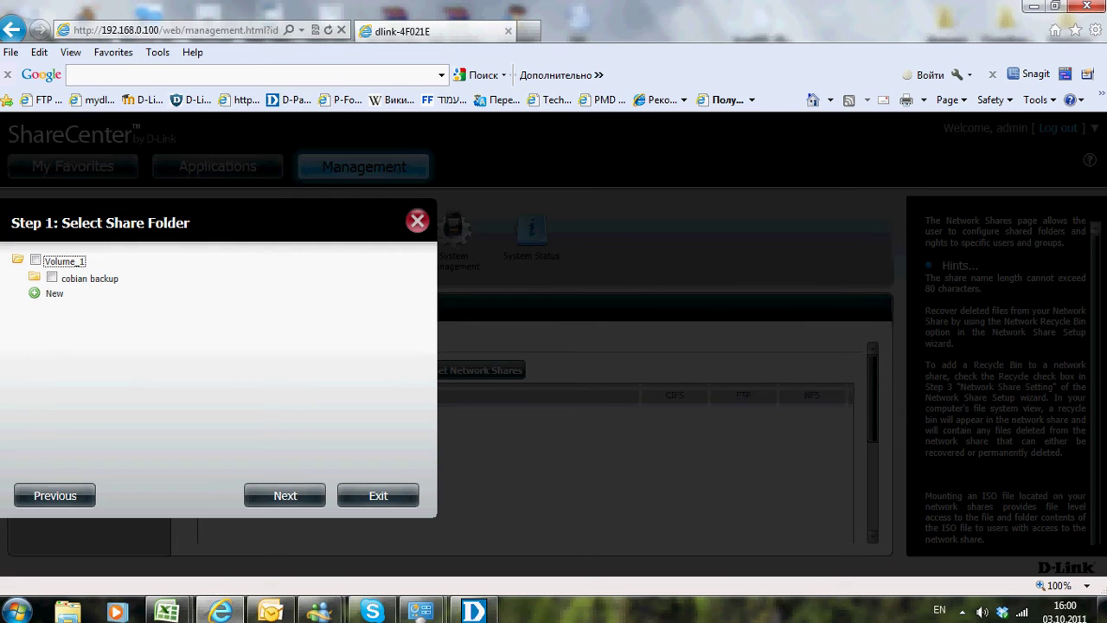
{"action": "left_click", "coordinate": [35, 261]}
{"action": "left_click", "coordinate": [52, 278]}
{"action": "left_click", "coordinate": [285, 495]}
{"action": "left_click", "coordinate": [285, 495]}
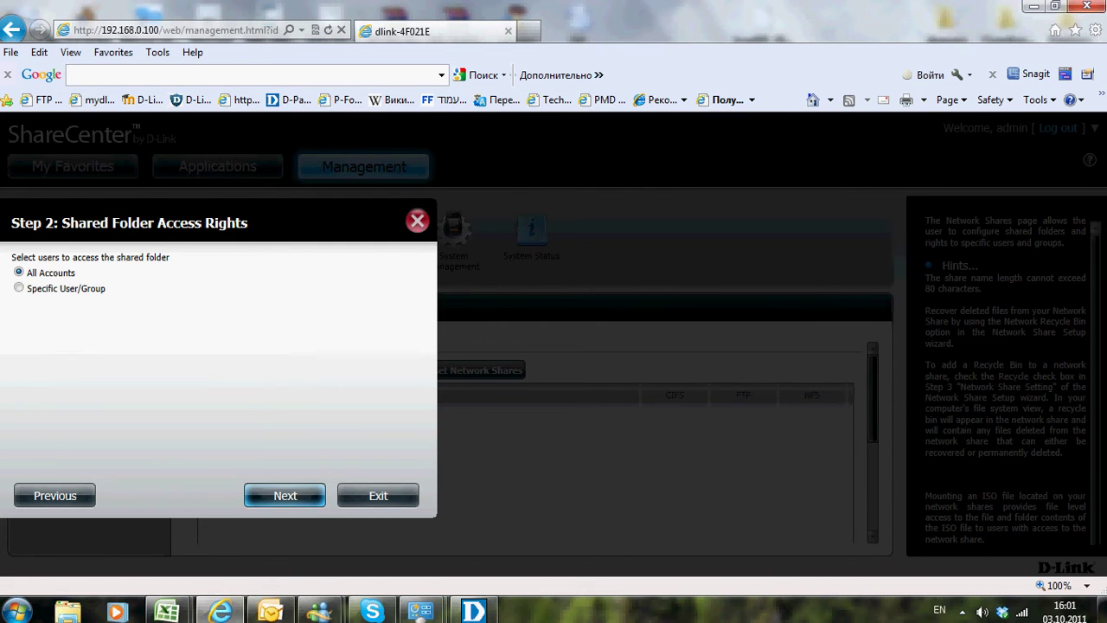
{"action": "left_click", "coordinate": [18, 276]}
{"action": "left_click", "coordinate": [285, 495]}
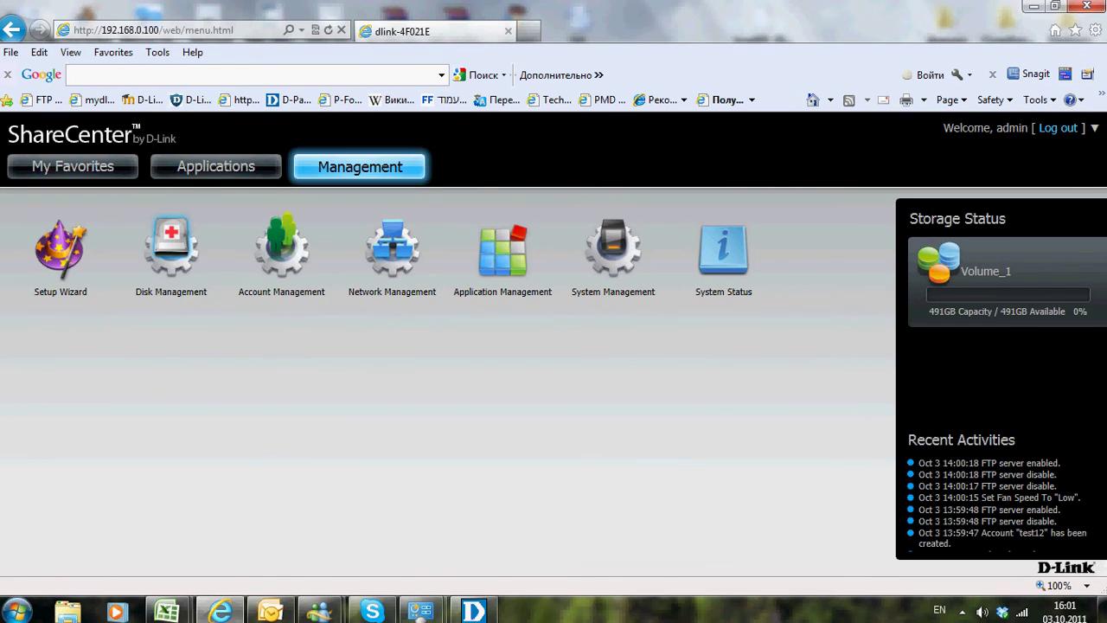
Review the LAN Setup showing the NAS as a DHCP client at 192.168.0.100
{"action": "left_click", "coordinate": [392, 259]}
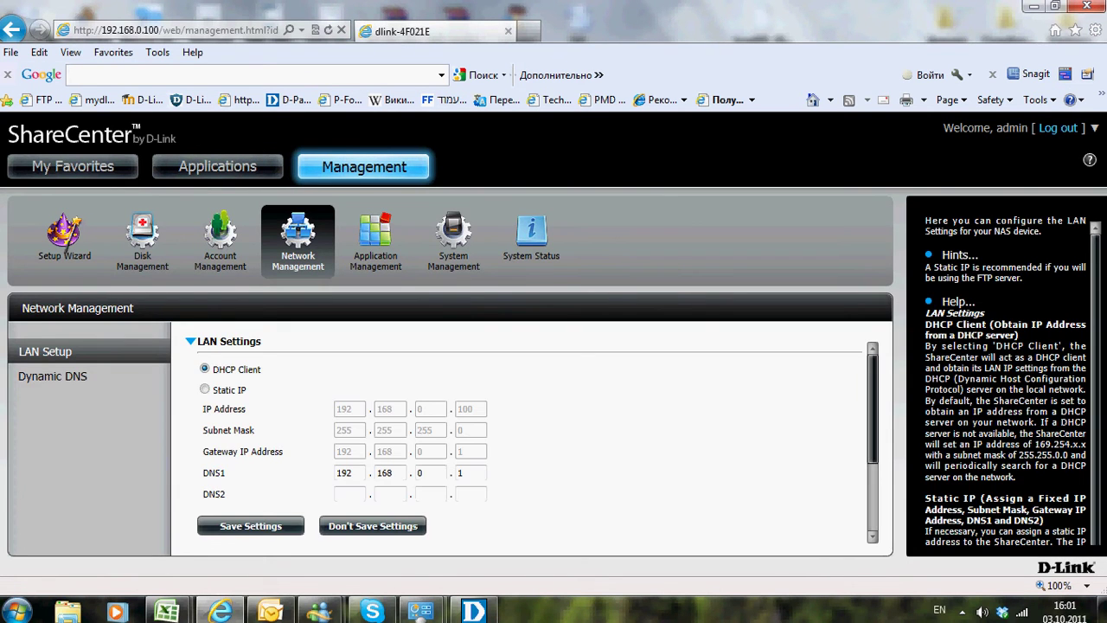
{"action": "scroll", "coordinate": [525, 433], "scroll_direction": "down", "scroll_amount": 2}
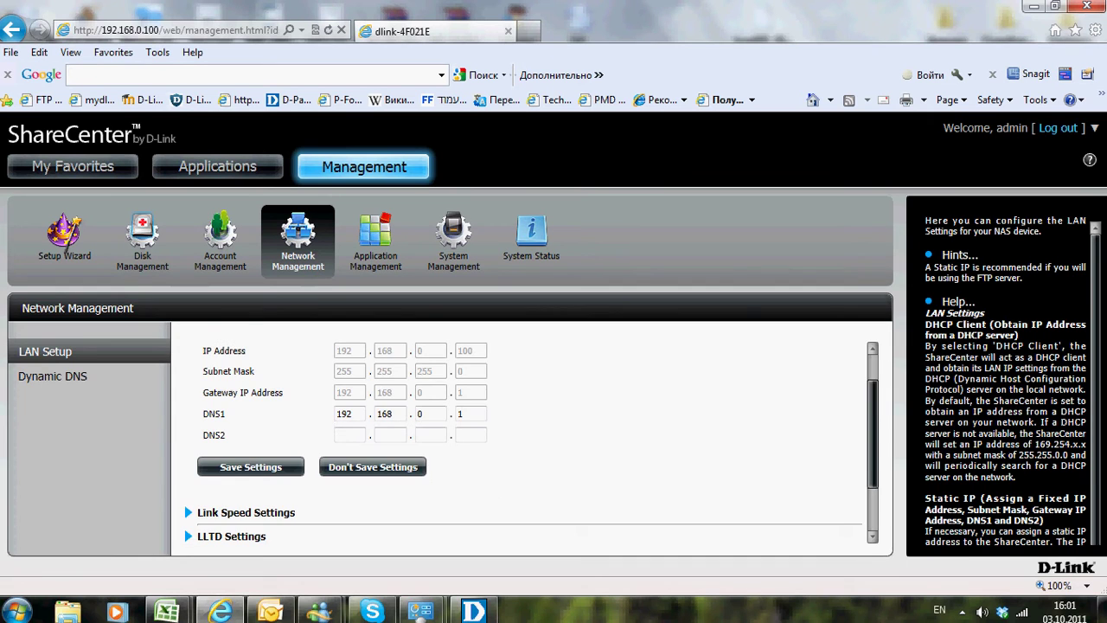
{"action": "scroll", "coordinate": [525, 432], "scroll_direction": "down", "scroll_amount": 1}
{"action": "scroll", "coordinate": [525, 432], "scroll_direction": "down", "scroll_amount": 1}
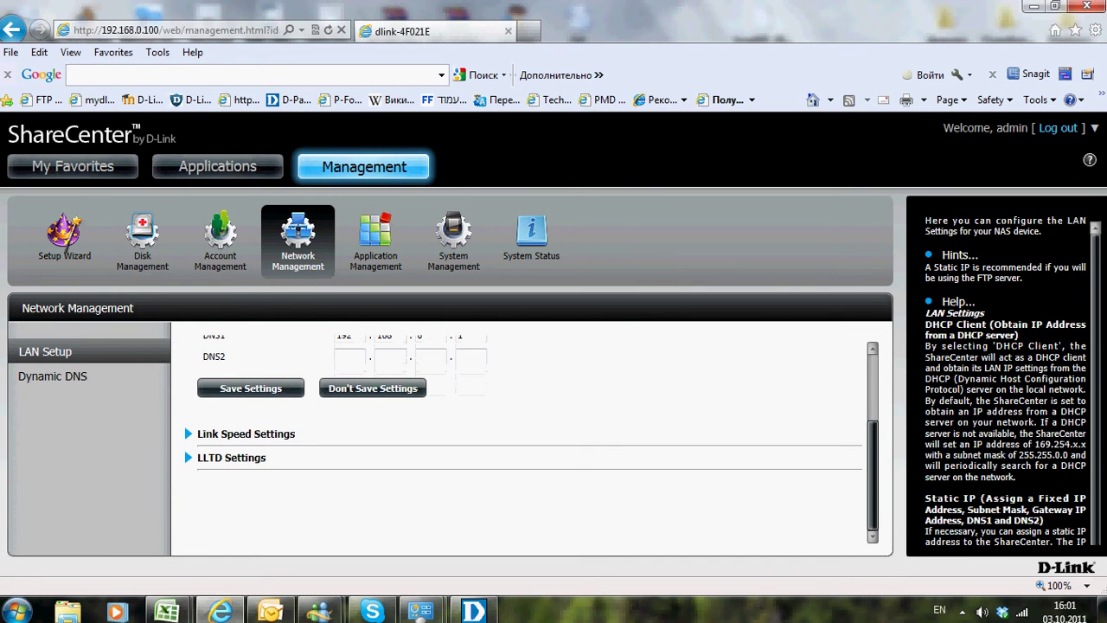
{"action": "left_click", "coordinate": [375, 238]}
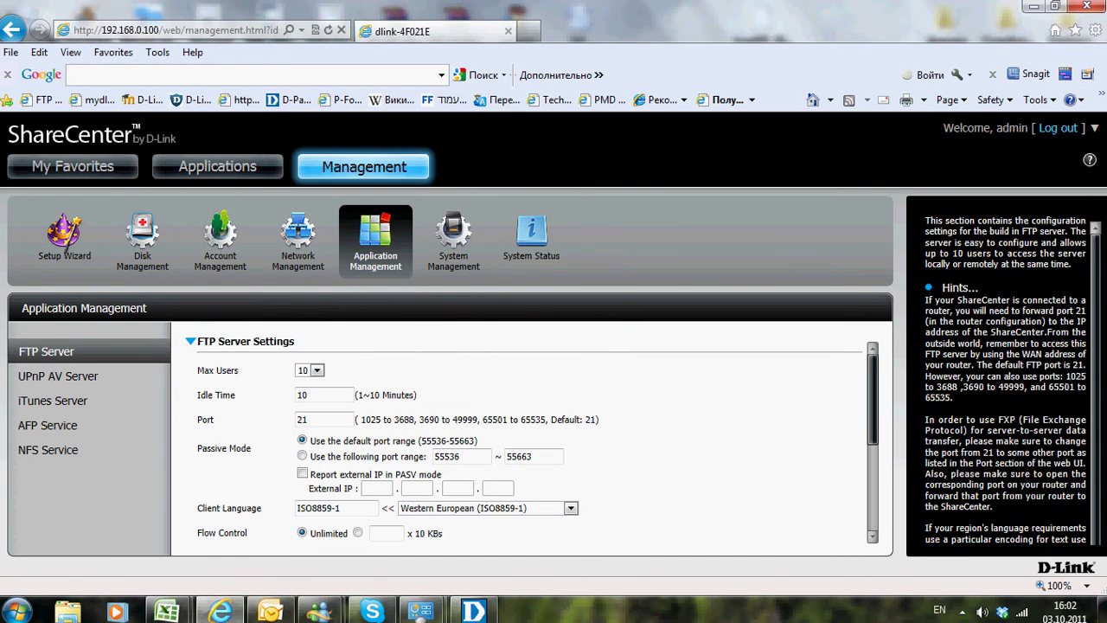
Restart the FTP server so its status shows Started on port 21, passive mode 55536~55663
{"action": "scroll", "coordinate": [526, 441], "scroll_direction": "down", "scroll_amount": 5}
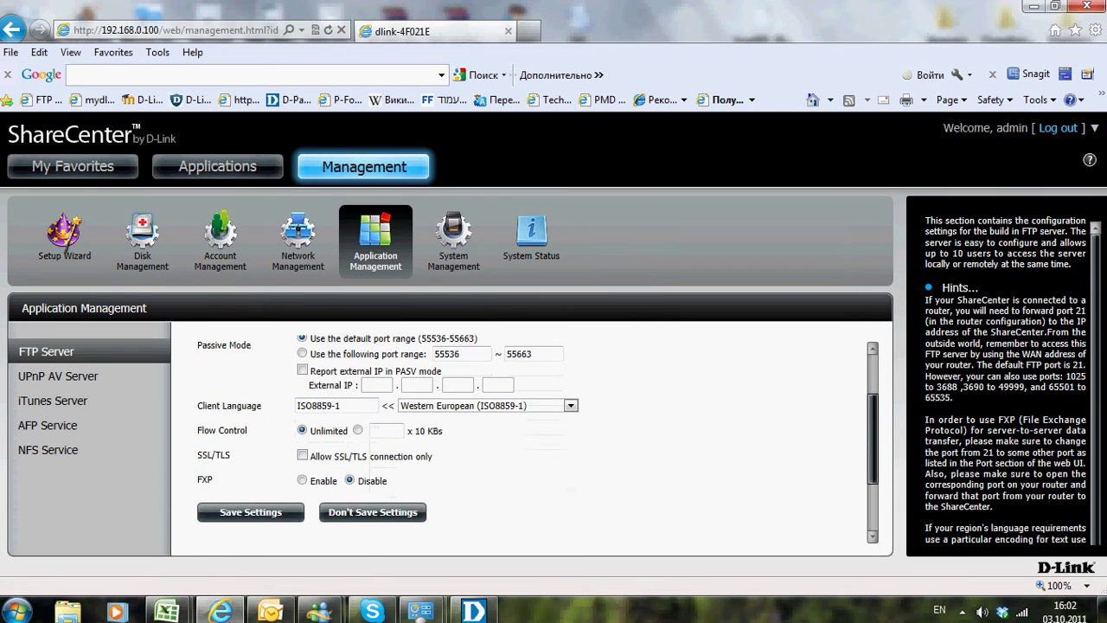
{"action": "scroll", "coordinate": [525, 441], "scroll_direction": "down", "scroll_amount": 1}
{"action": "left_click", "coordinate": [240, 478]}
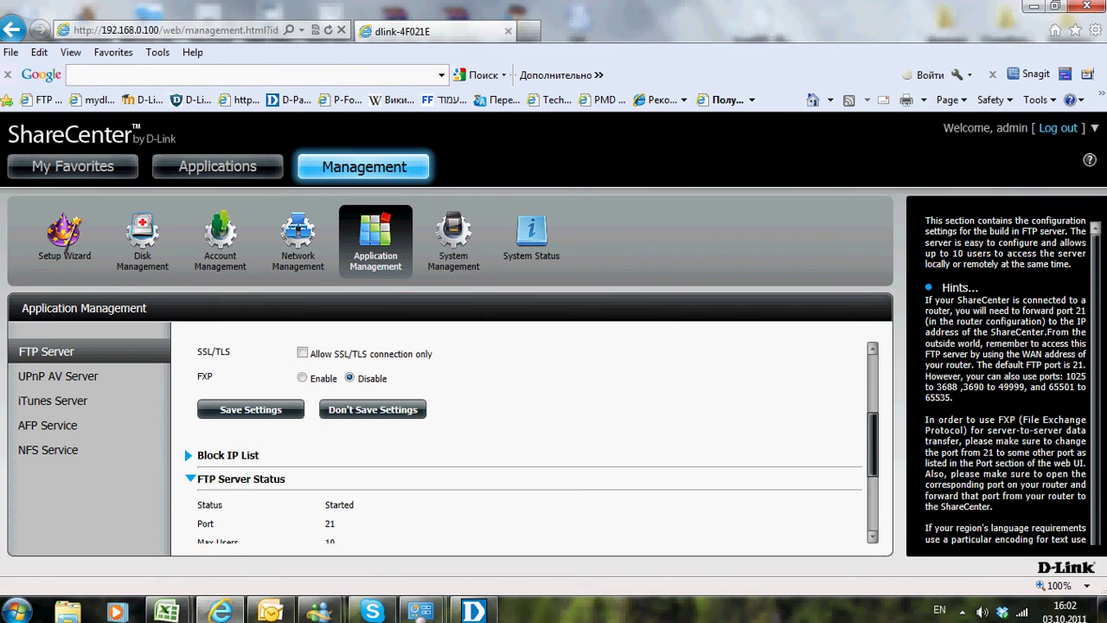
{"action": "scroll", "coordinate": [525, 441], "scroll_direction": "down", "scroll_amount": 1}
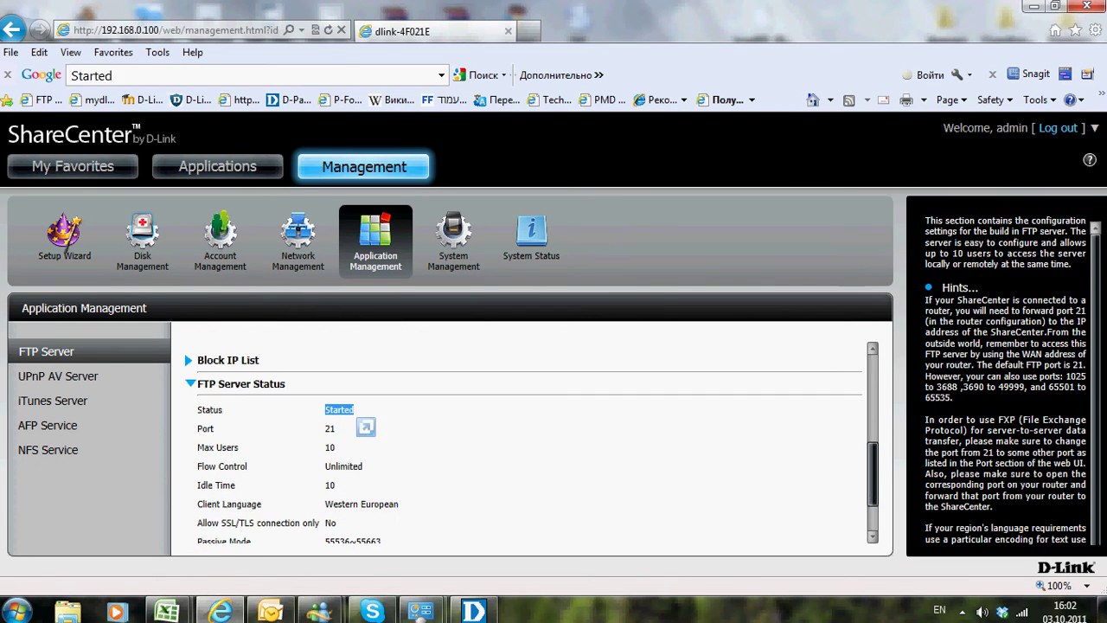
{"action": "scroll", "coordinate": [525, 441], "scroll_direction": "down", "scroll_amount": 2}
{"action": "left_click", "coordinate": [250, 484]}
{"action": "double_click", "coordinate": [341, 409]}
{"action": "scroll", "coordinate": [519, 442], "scroll_direction": "down", "scroll_amount": 2}
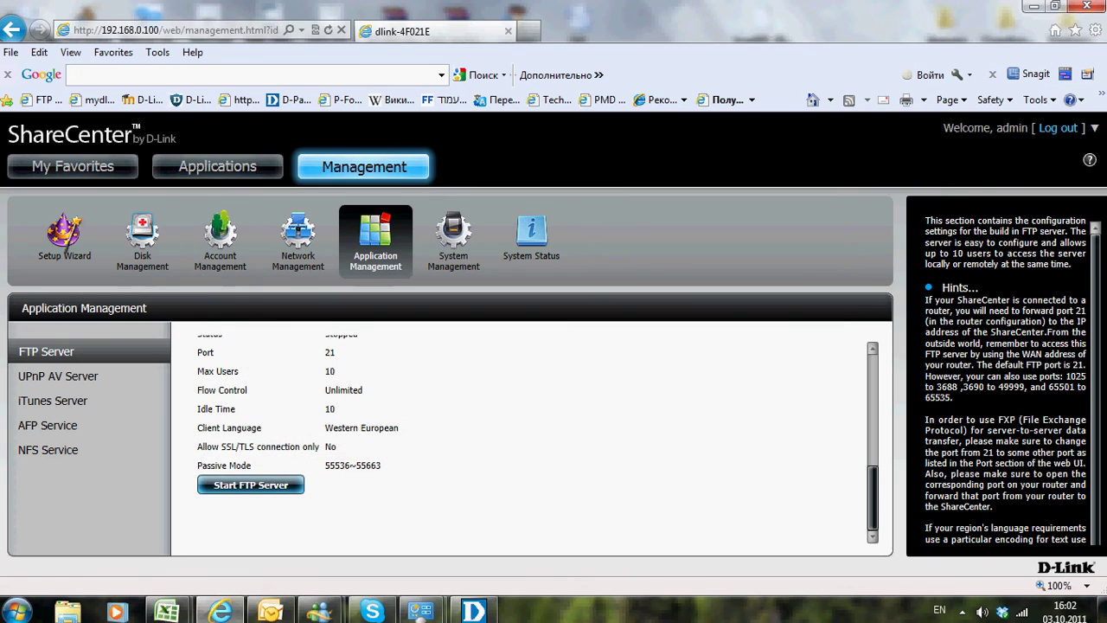
{"action": "left_click", "coordinate": [250, 484]}
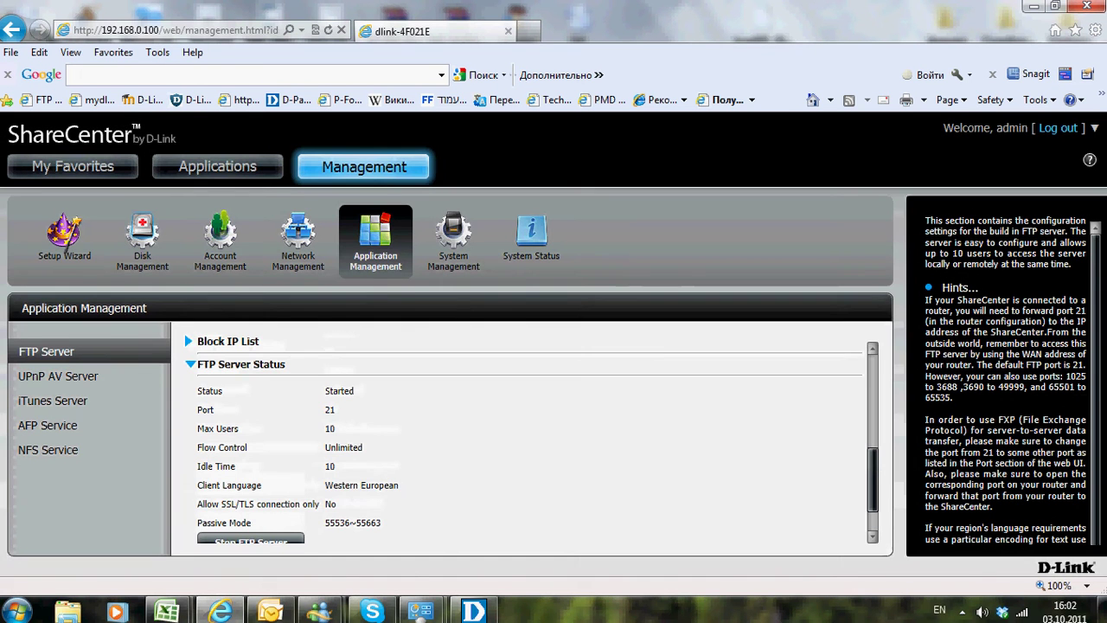
Select the NAS address in the browser address bar to replace it
{"action": "left_click", "coordinate": [173, 30]}
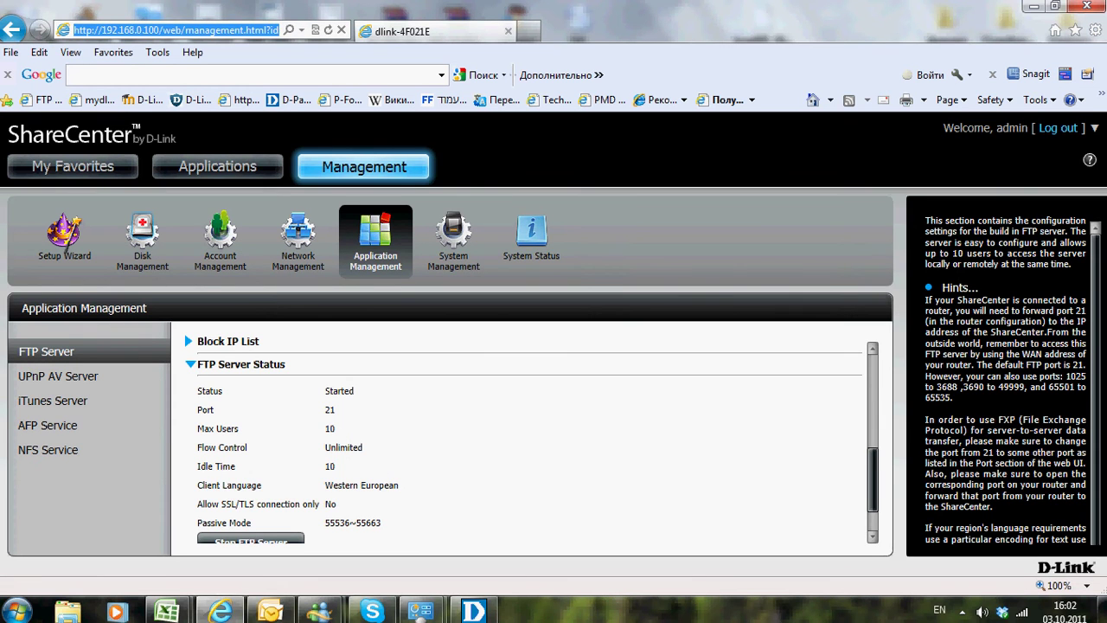
{"action": "left_click_drag", "start_coordinate": [156, 30], "coordinate": [103, 31]}
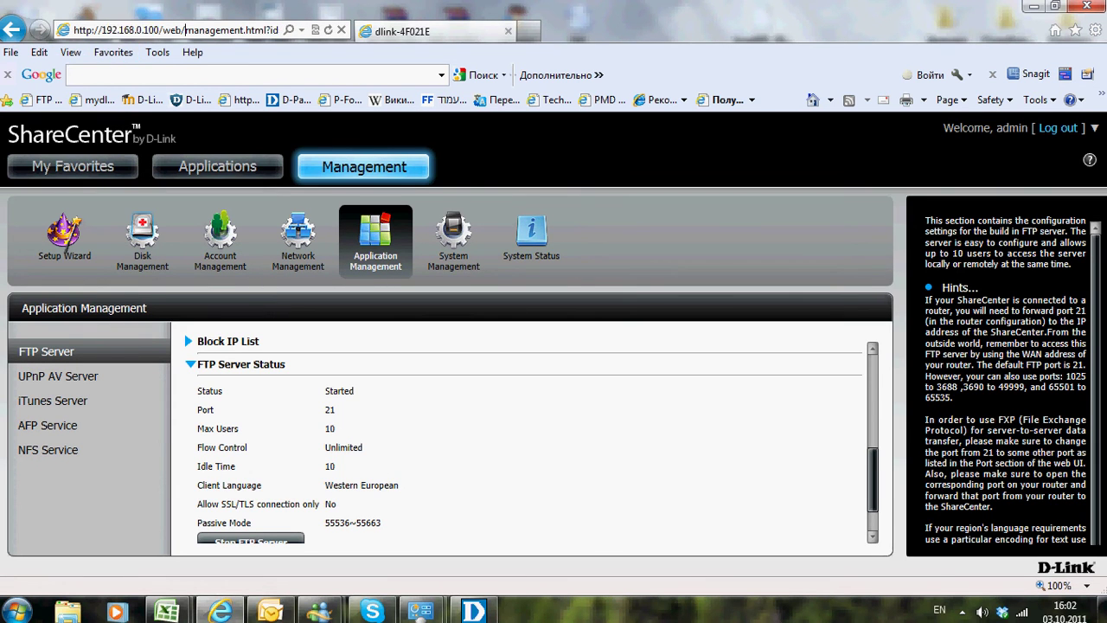
{"action": "left_click_drag", "start_coordinate": [279, 31], "coordinate": [12, 34]}
Go to the router at 192.168.0.1, log in as Admin, and open the ADVANCED Virtual Server page
{"action": "type", "text": "1=network&v=1317650495523"}
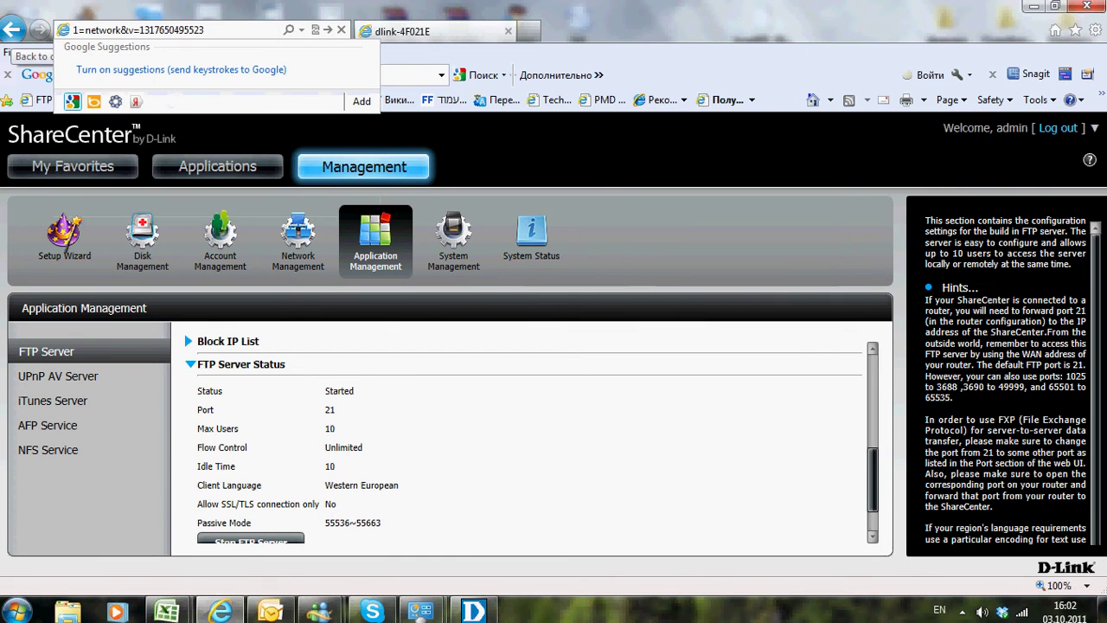
{"action": "key", "text": "shift+End"}
{"action": "key", "text": "Delete"}
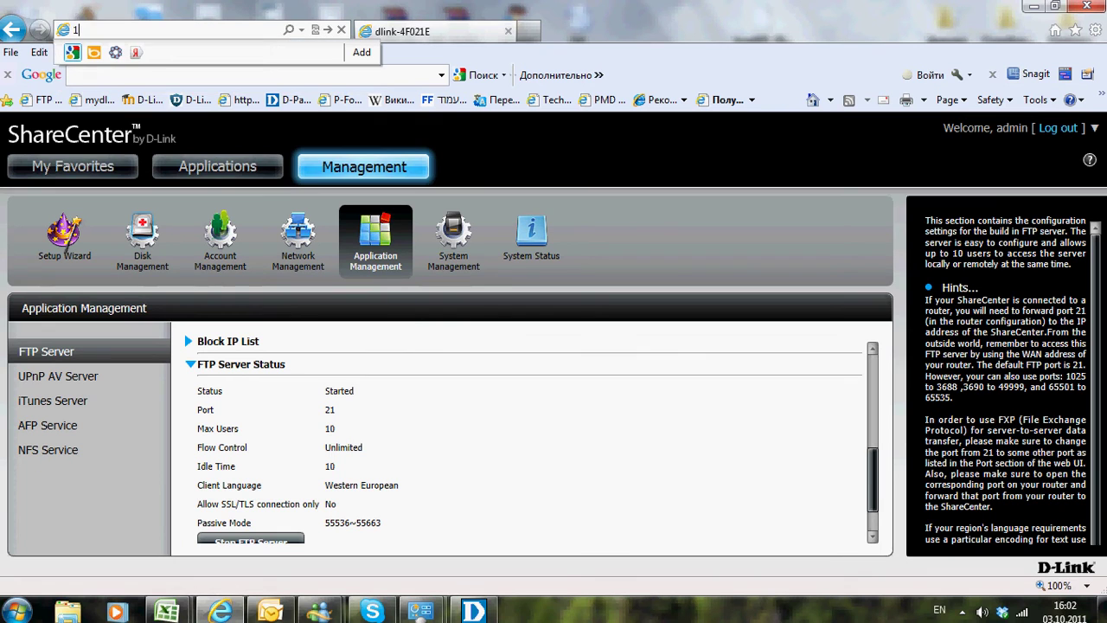
{"action": "type", "text": "92"}
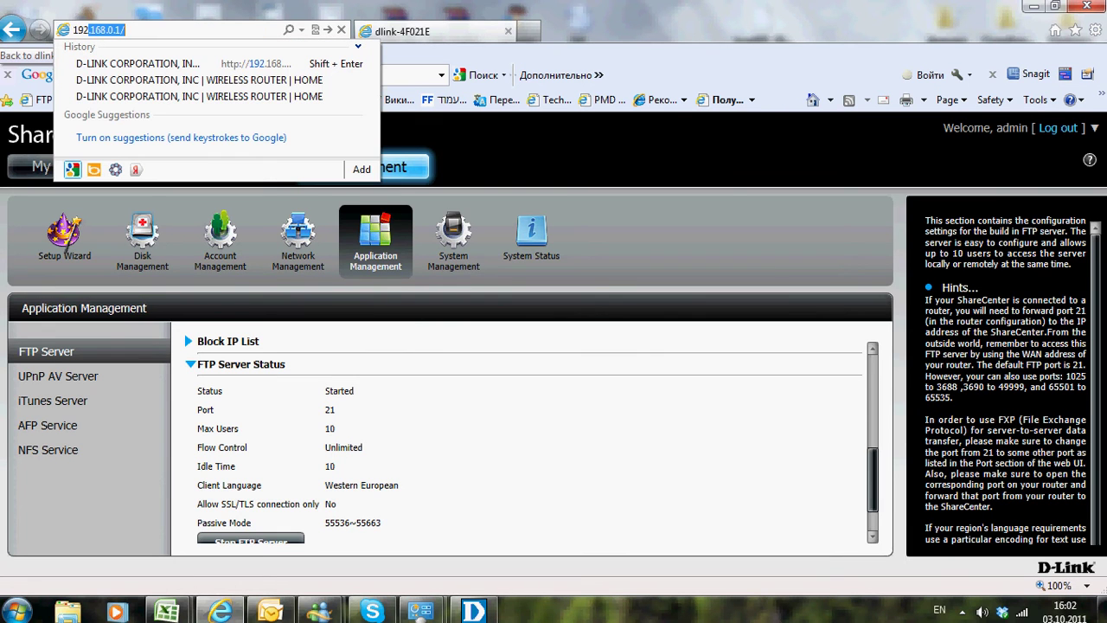
{"action": "type", "text": ".168.0."}
{"action": "key", "text": "Return"}
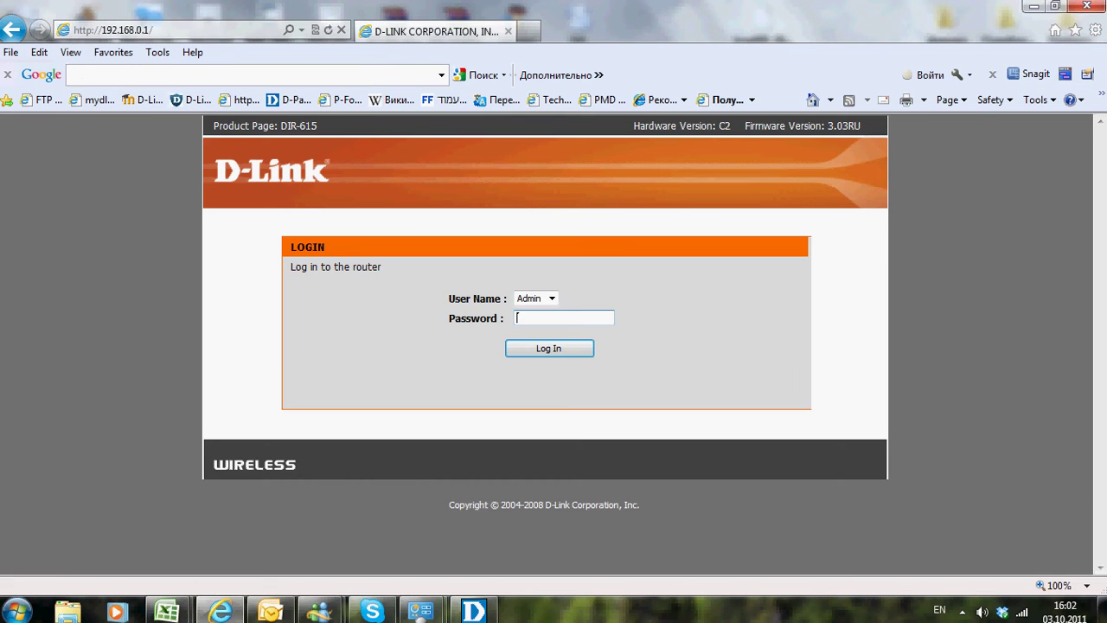
{"action": "key", "text": "Return"}
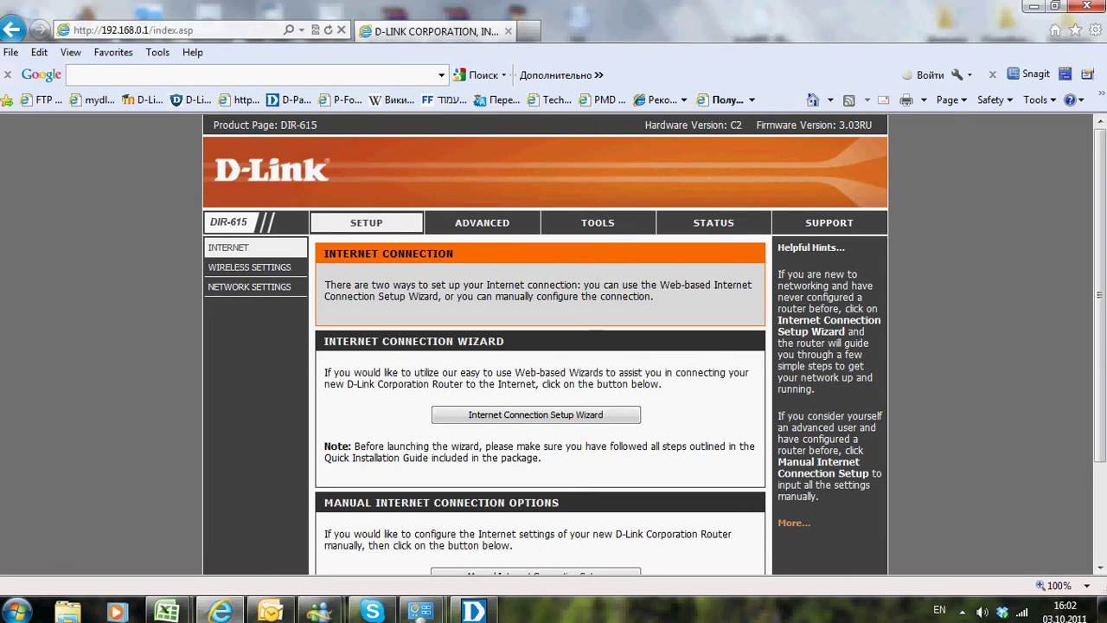
{"action": "left_click", "coordinate": [482, 223]}
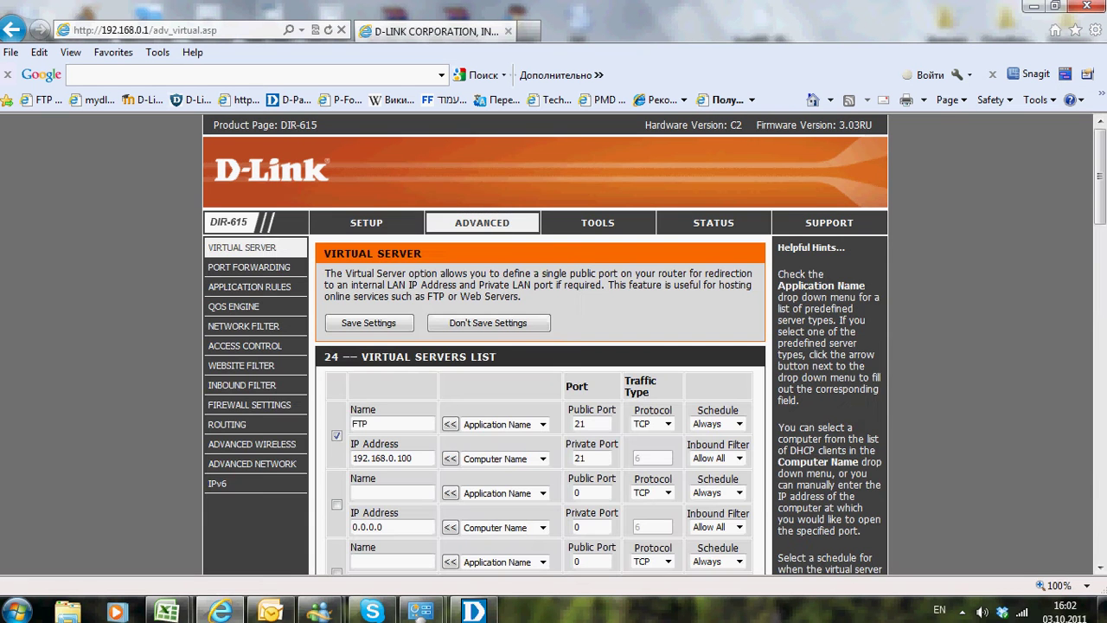
Verify the FTP rule forwarding ports 21 to 192.168.0.100, reload, and view Device Information
{"action": "scroll", "coordinate": [553, 346], "scroll_direction": "down", "scroll_amount": 3}
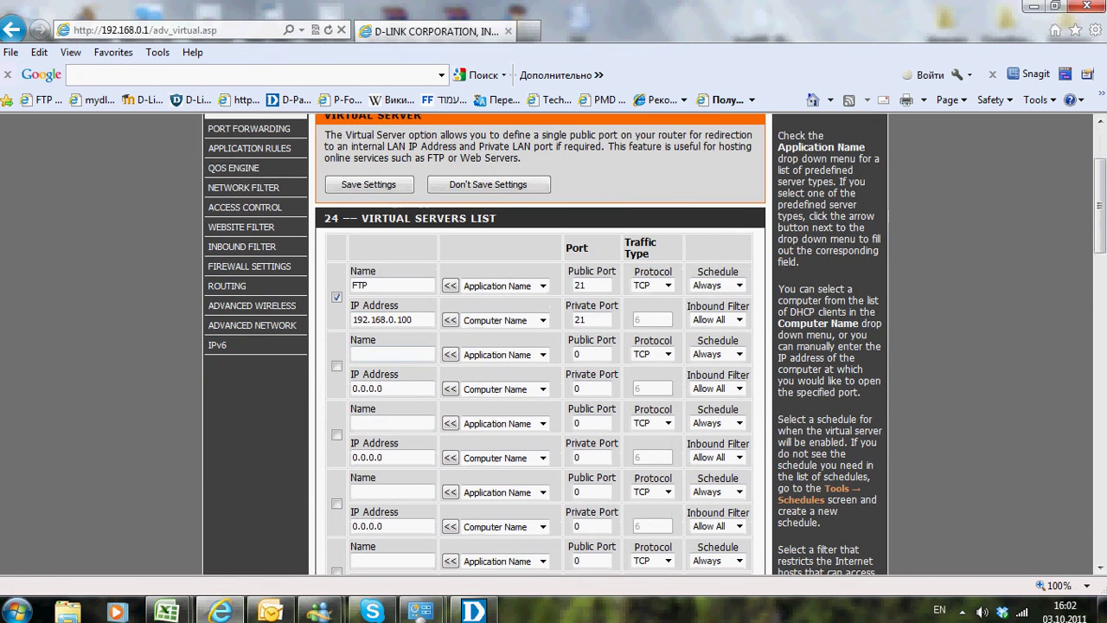
{"action": "double_click", "coordinate": [359, 284]}
{"action": "triple_click", "coordinate": [380, 319]}
{"action": "double_click", "coordinate": [580, 285]}
{"action": "double_click", "coordinate": [579, 319]}
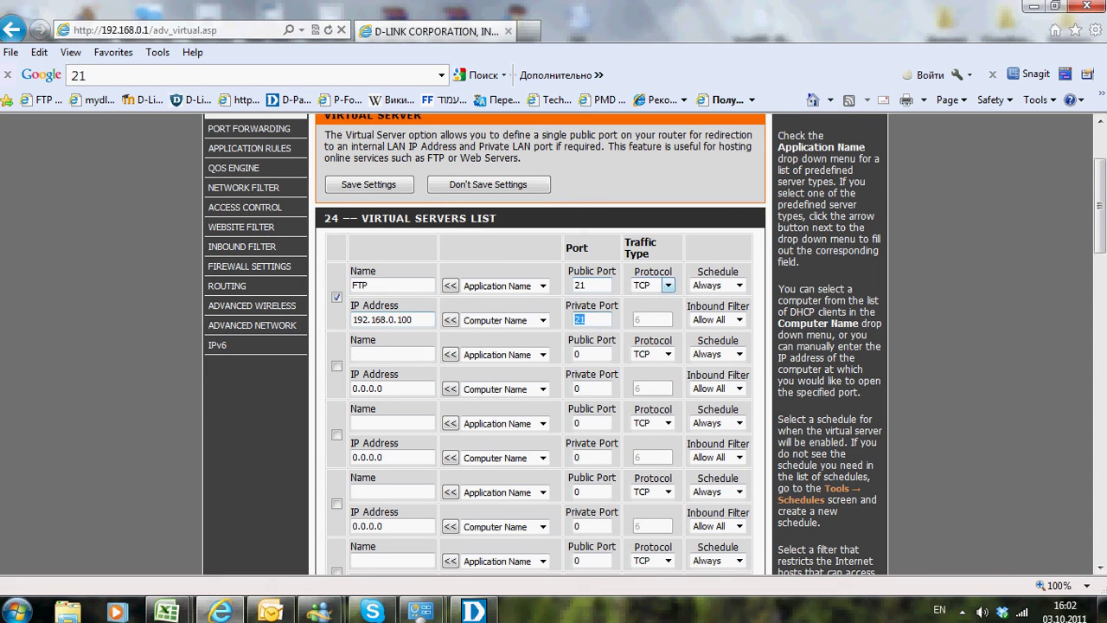
{"action": "key", "text": "F5"}
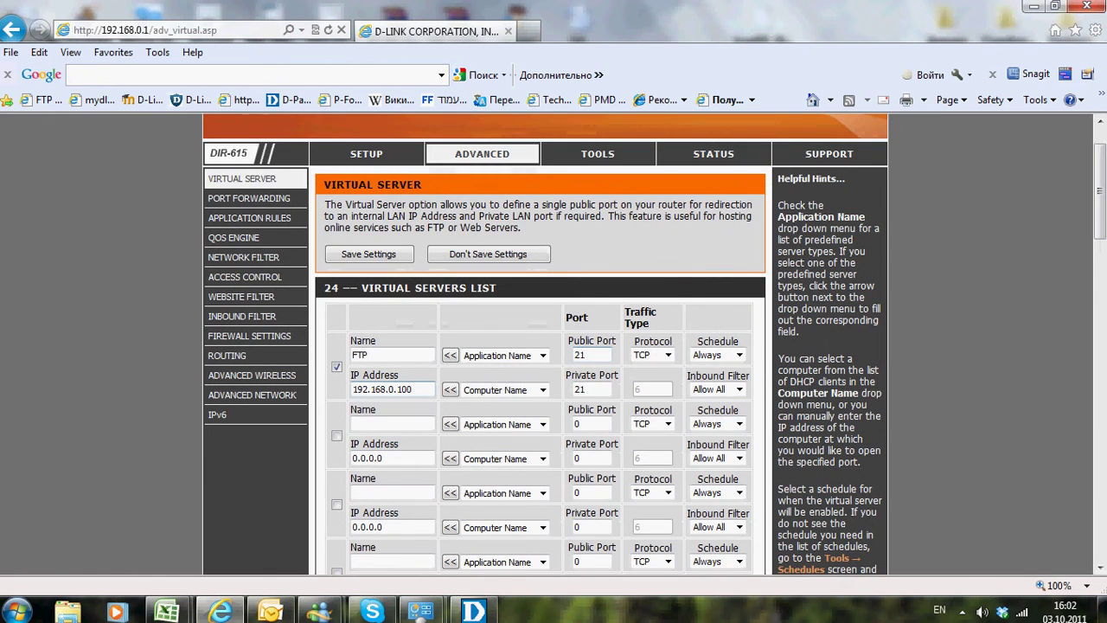
{"action": "left_click", "coordinate": [714, 154]}
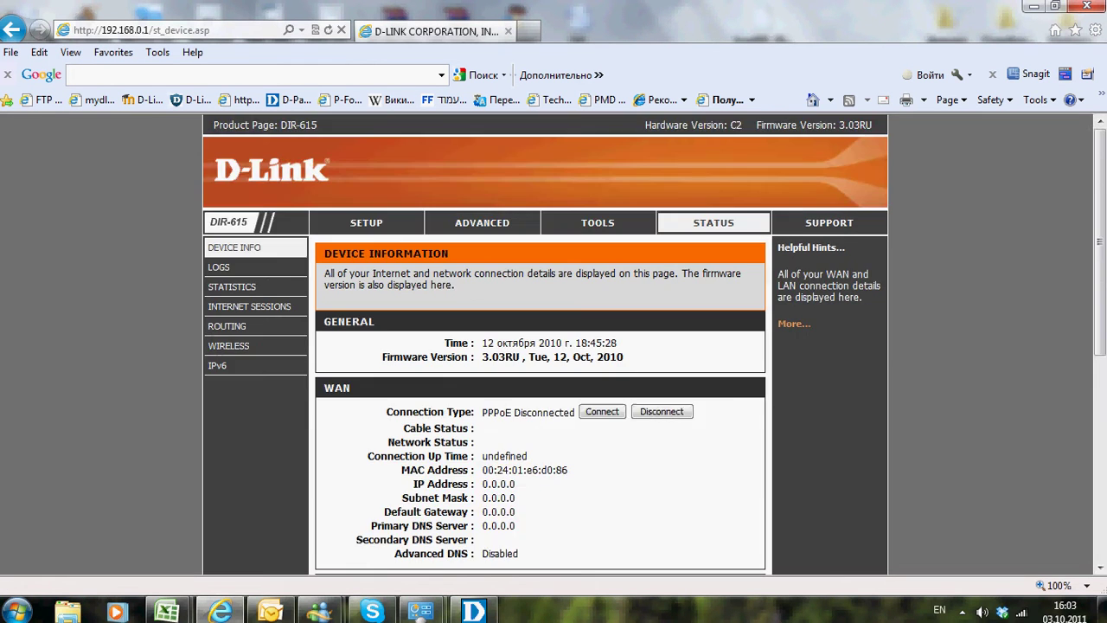
{"action": "scroll", "coordinate": [553, 346], "scroll_direction": "down", "scroll_amount": 3}
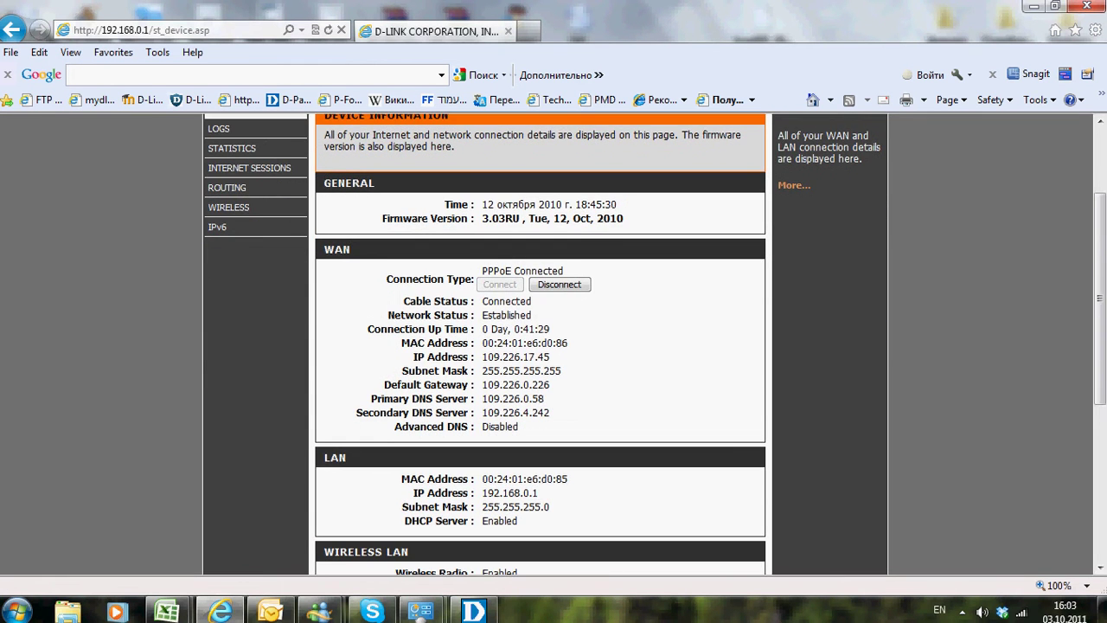
{"action": "left_click_drag", "start_coordinate": [482, 357], "coordinate": [561, 373]}
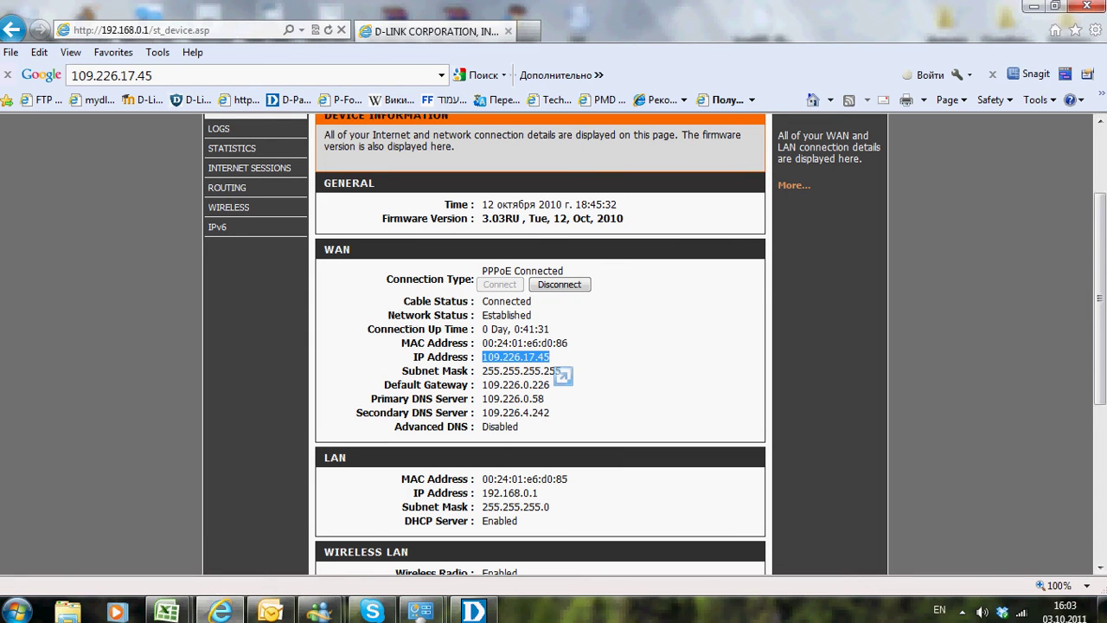
{"action": "left_click", "coordinate": [560, 373]}
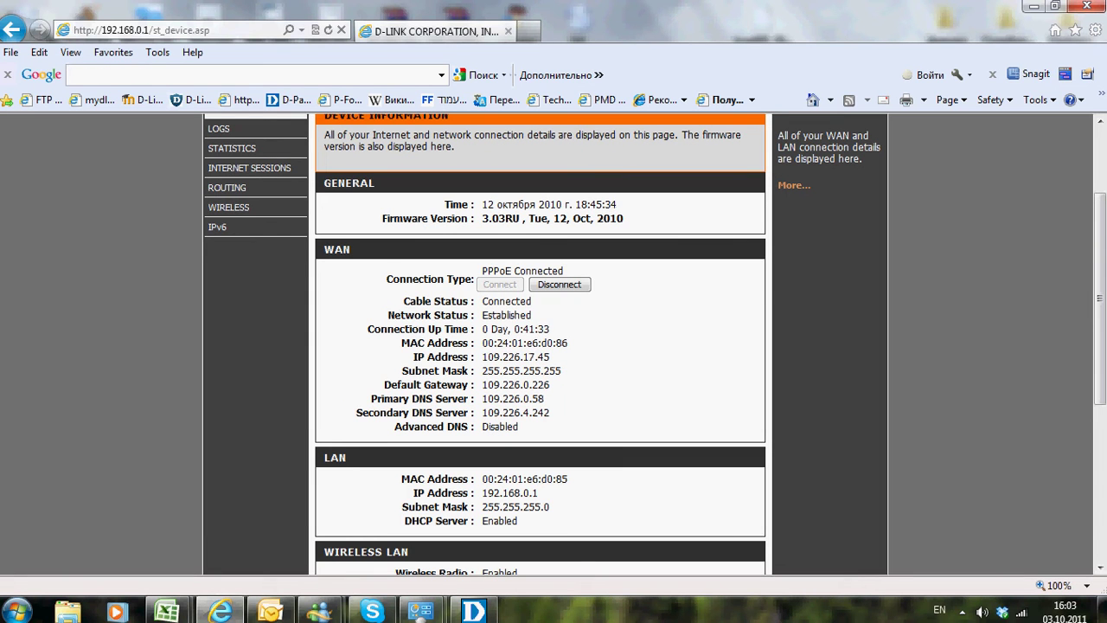
{"action": "left_click", "coordinate": [1022, 611]}
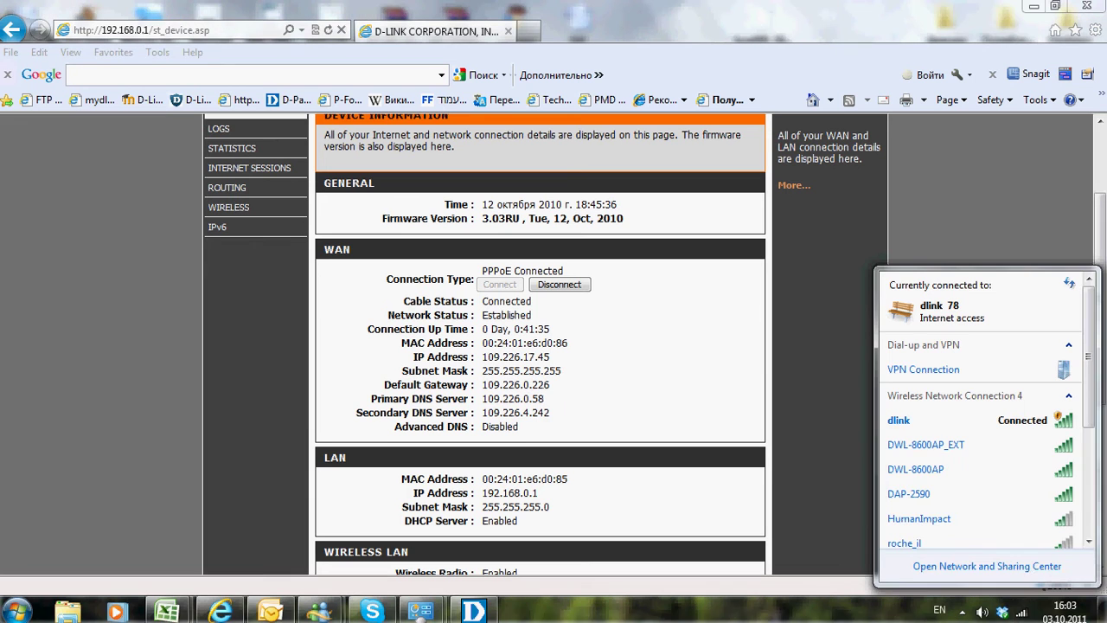
Disconnect the dlink Wi-Fi and enable the wired Local Area Connection
{"action": "right_click", "coordinate": [979, 422]}
{"action": "key", "text": "Escape"}
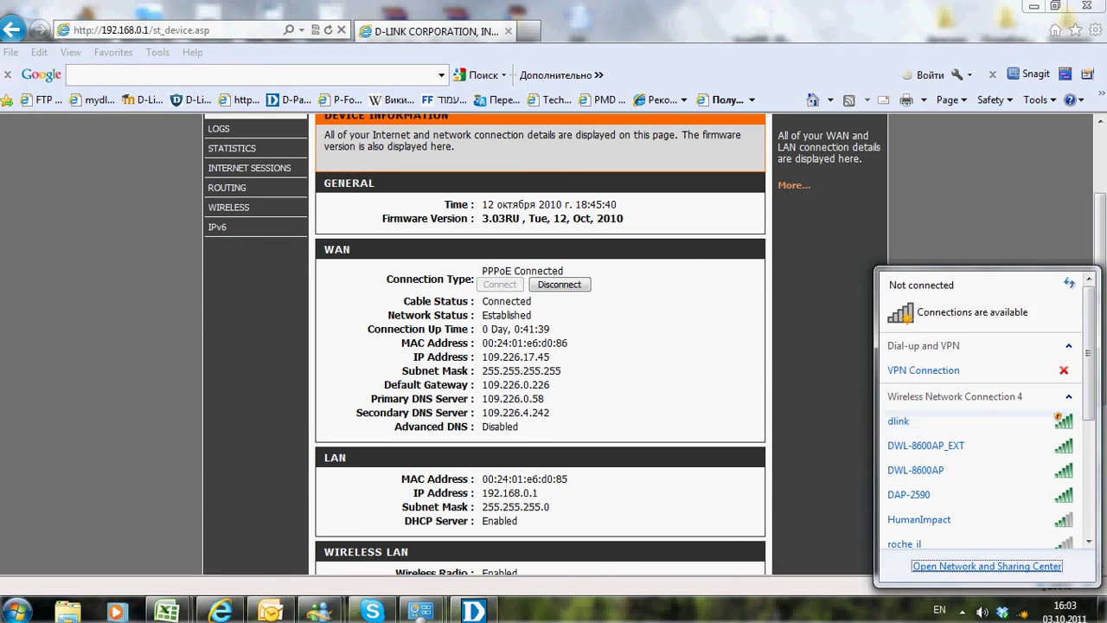
{"action": "left_click", "coordinate": [987, 565]}
{"action": "left_click", "coordinate": [471, 158]}
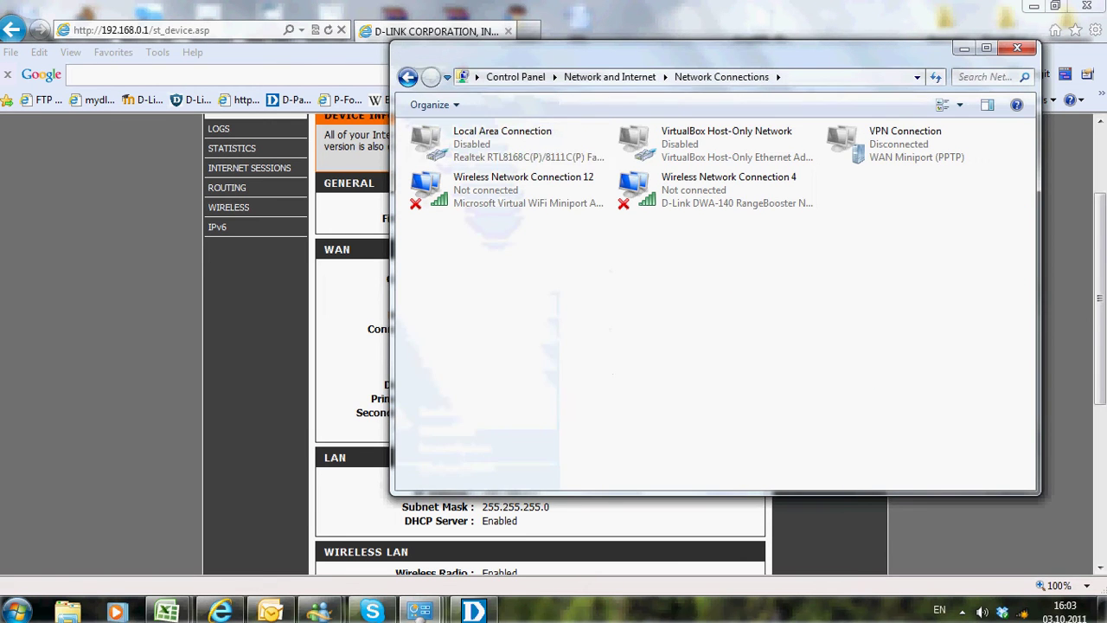
{"action": "key", "text": "Return"}
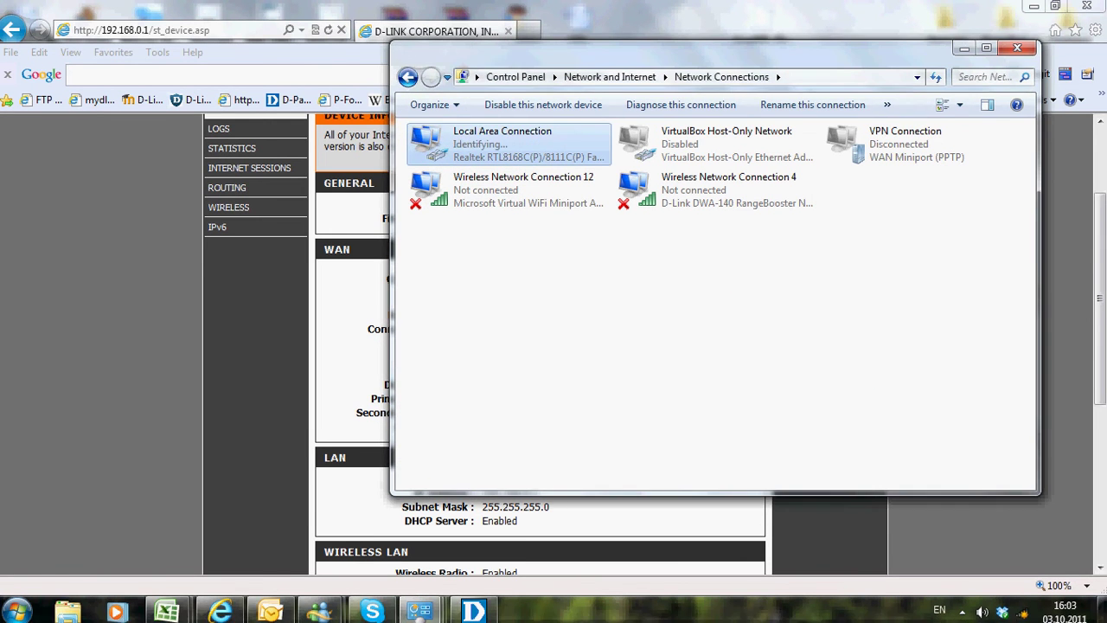
Check the connection details showing IPv4 192.168.254.181 and gateway, then close all network windows
{"action": "key", "text": "Return"}
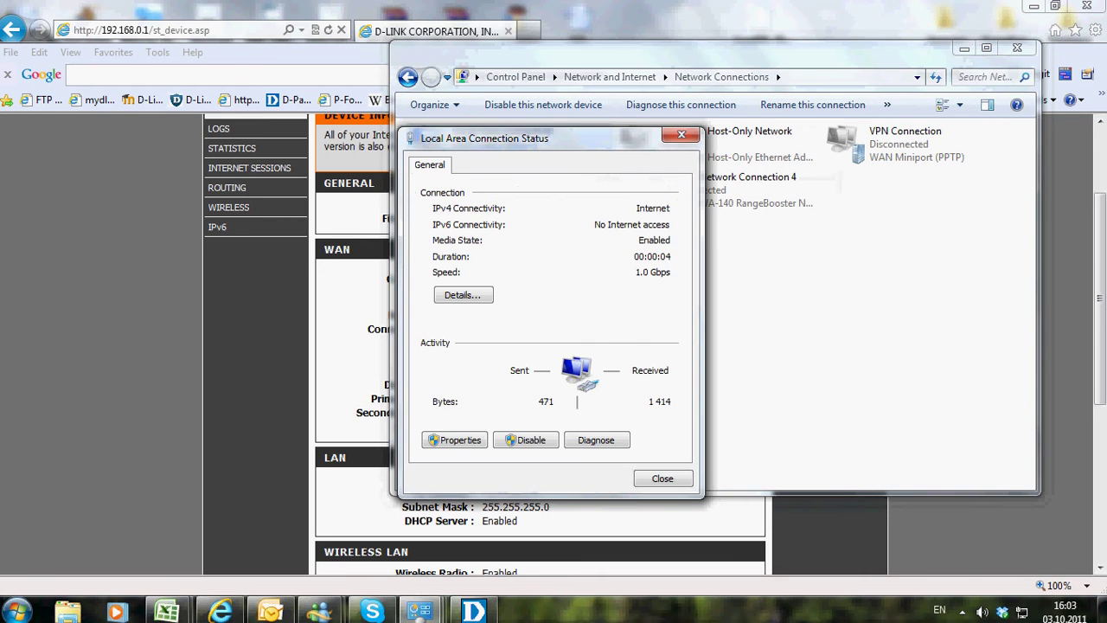
{"action": "left_click", "coordinate": [463, 295]}
{"action": "left_click", "coordinate": [472, 283]}
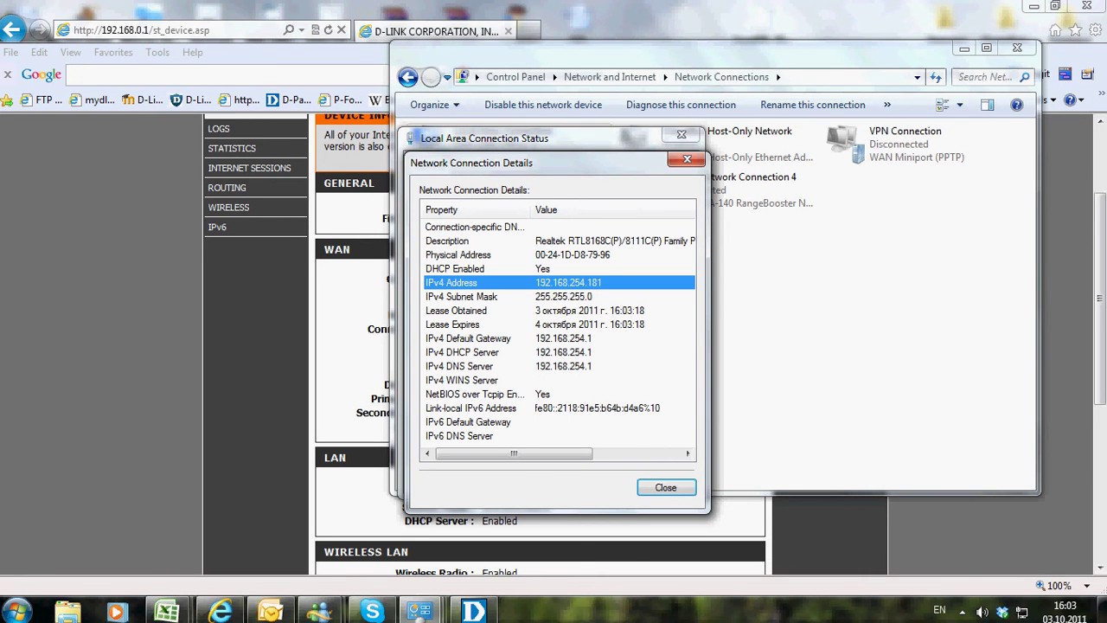
{"action": "left_click", "coordinate": [471, 339]}
{"action": "left_click", "coordinate": [666, 487]}
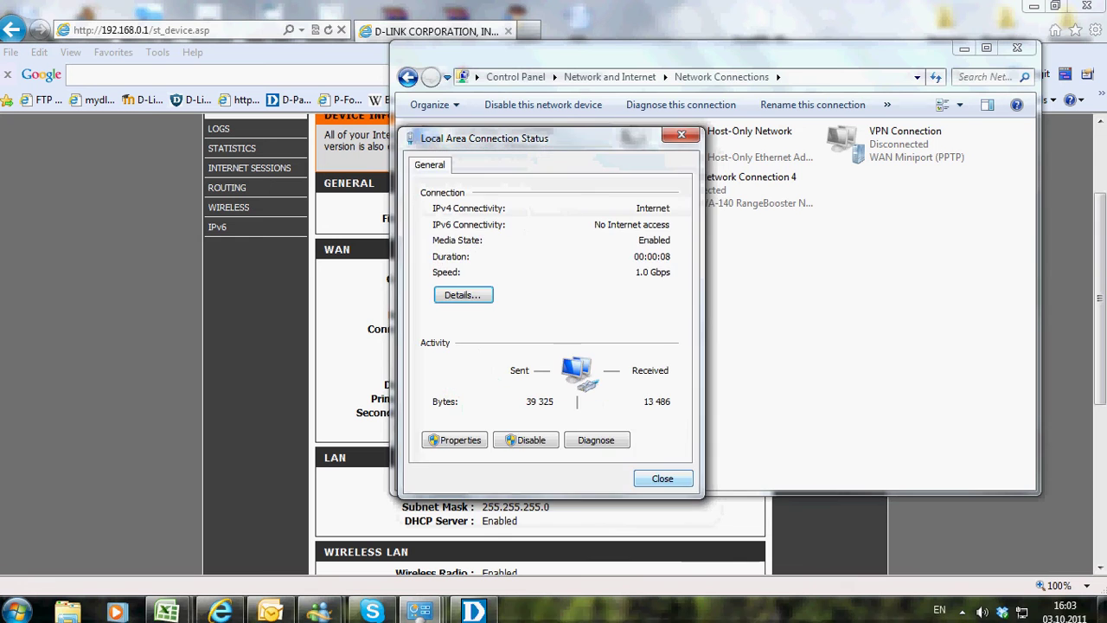
{"action": "left_click", "coordinate": [663, 478]}
{"action": "left_click", "coordinate": [1018, 48]}
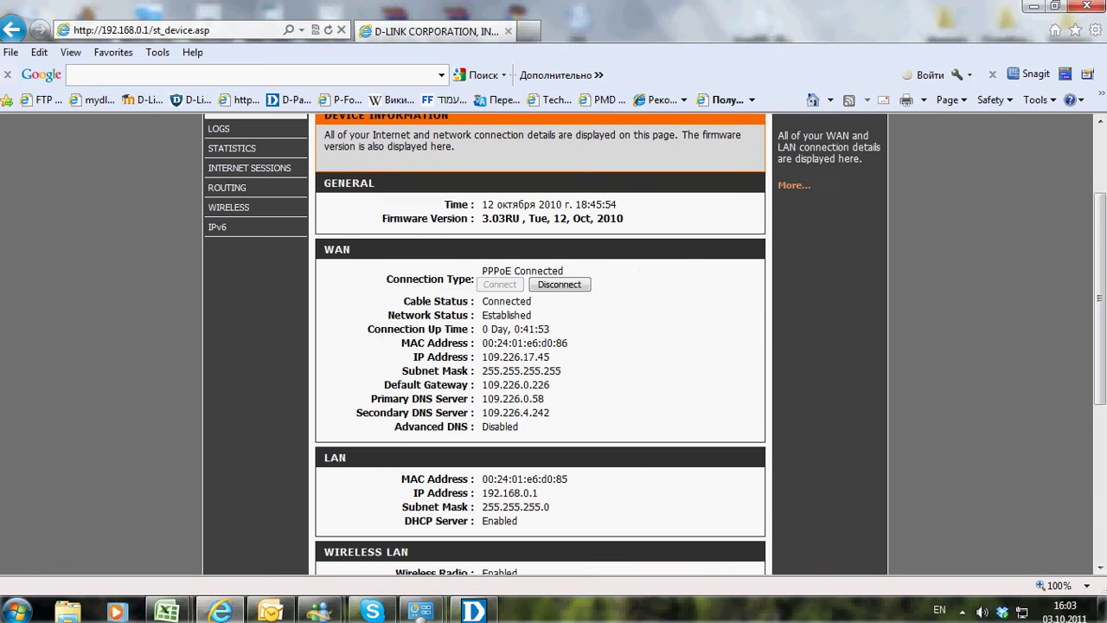
Browse to the FTP root at ftp://109.226.17.45/ in Internet Explorer
{"action": "left_click", "coordinate": [141, 30]}
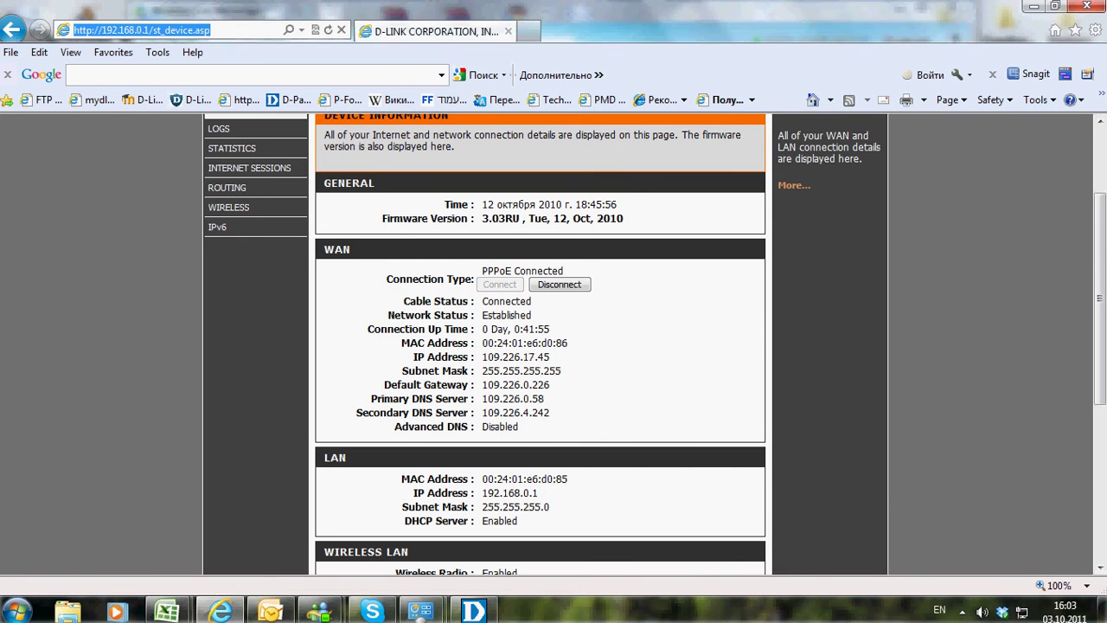
{"action": "type", "text": "ftp"}
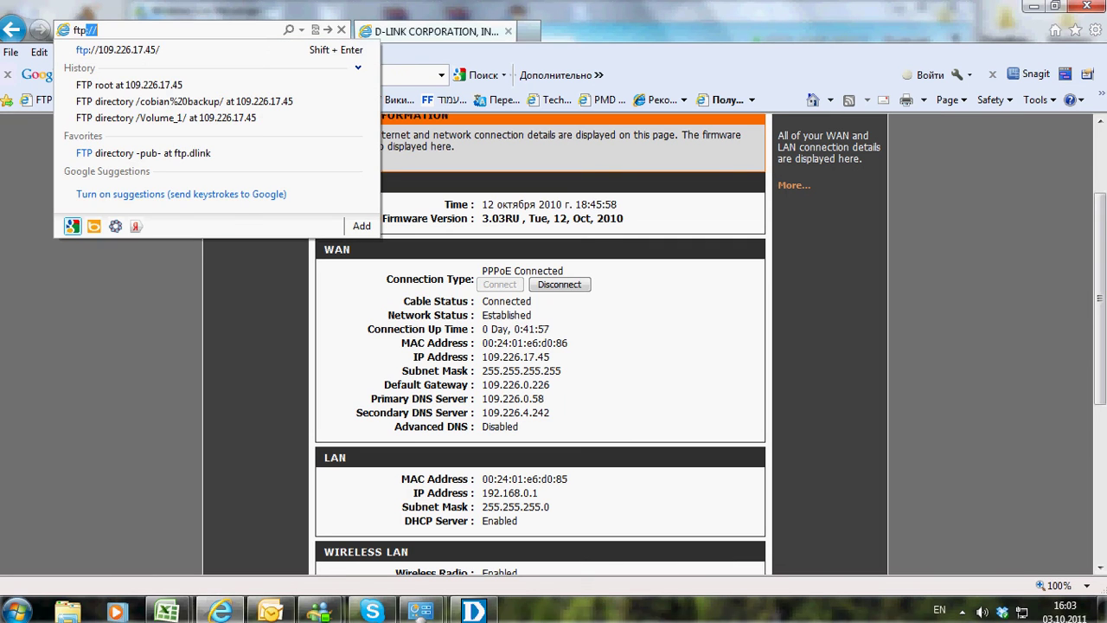
{"action": "key", "text": "Down"}
{"action": "key", "text": "Return"}
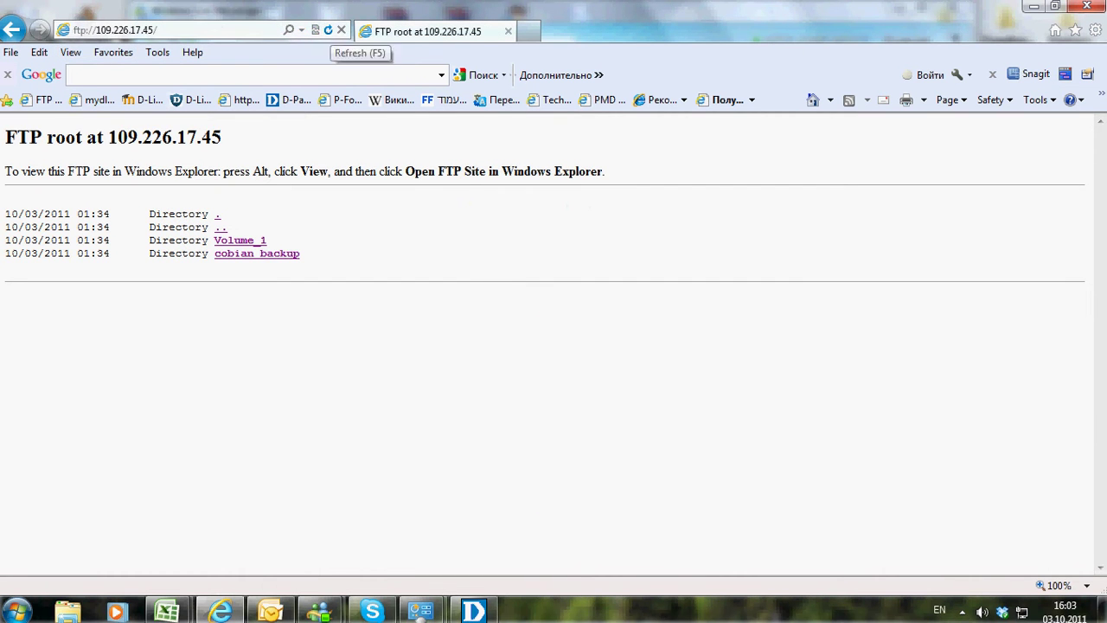
{"action": "left_click", "coordinate": [328, 29]}
Log on to the FTP server as test12 with its password
{"action": "type", "text": "te"}
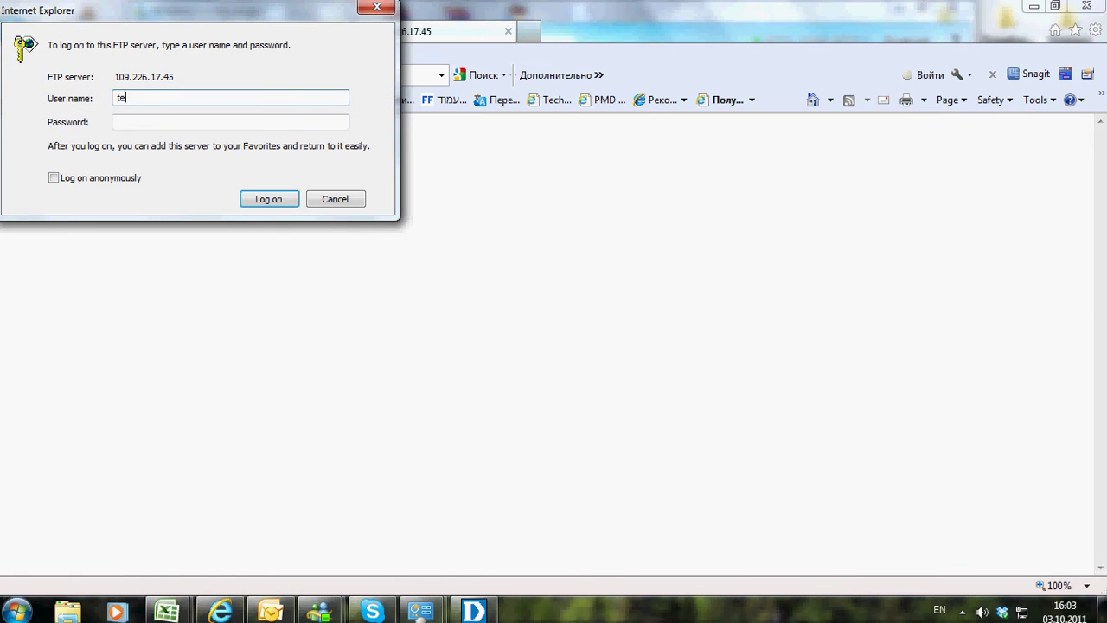
{"action": "type", "text": "st12"}
{"action": "key", "text": "Tab"}
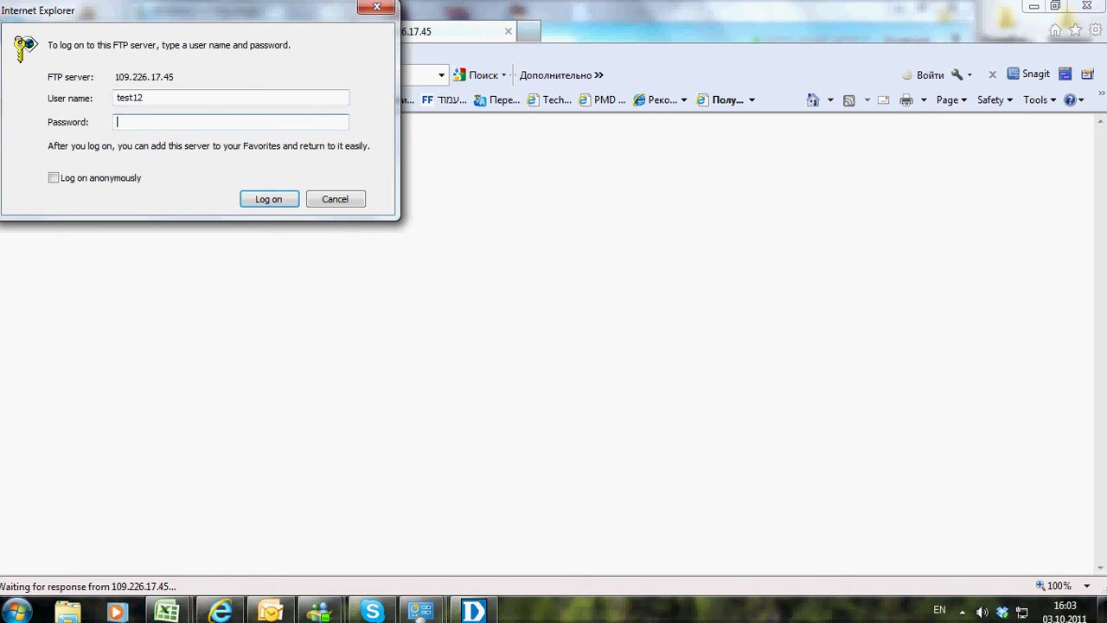
{"action": "type", "text": "test12"}
{"action": "key", "text": "Return"}
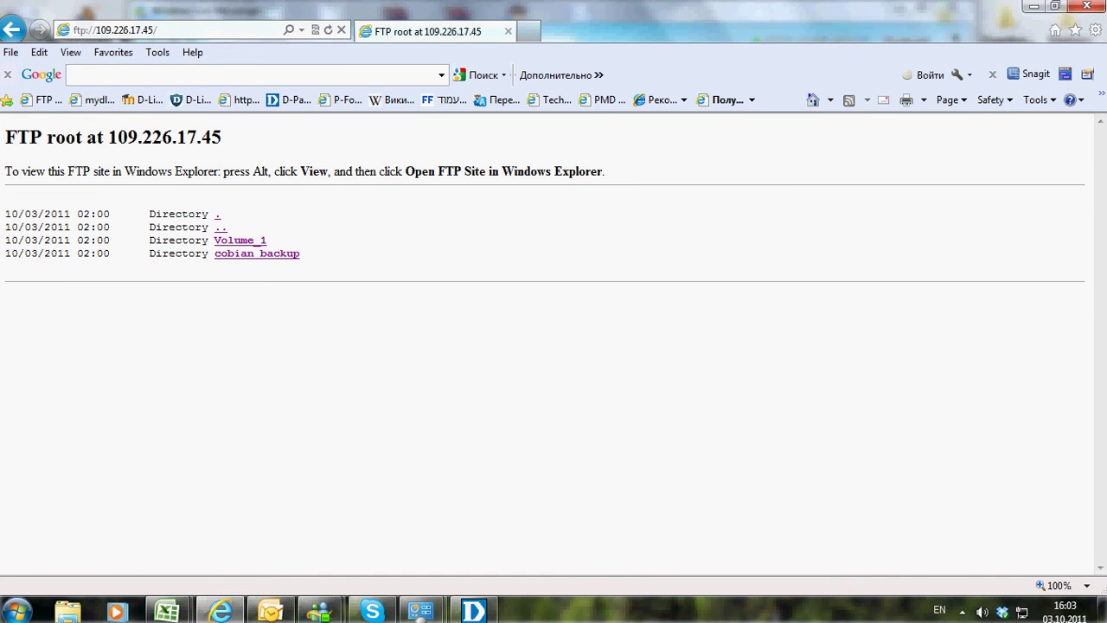
Open Cobian Backup from the tray and create a new task named test12
{"action": "left_click", "coordinate": [962, 611]}
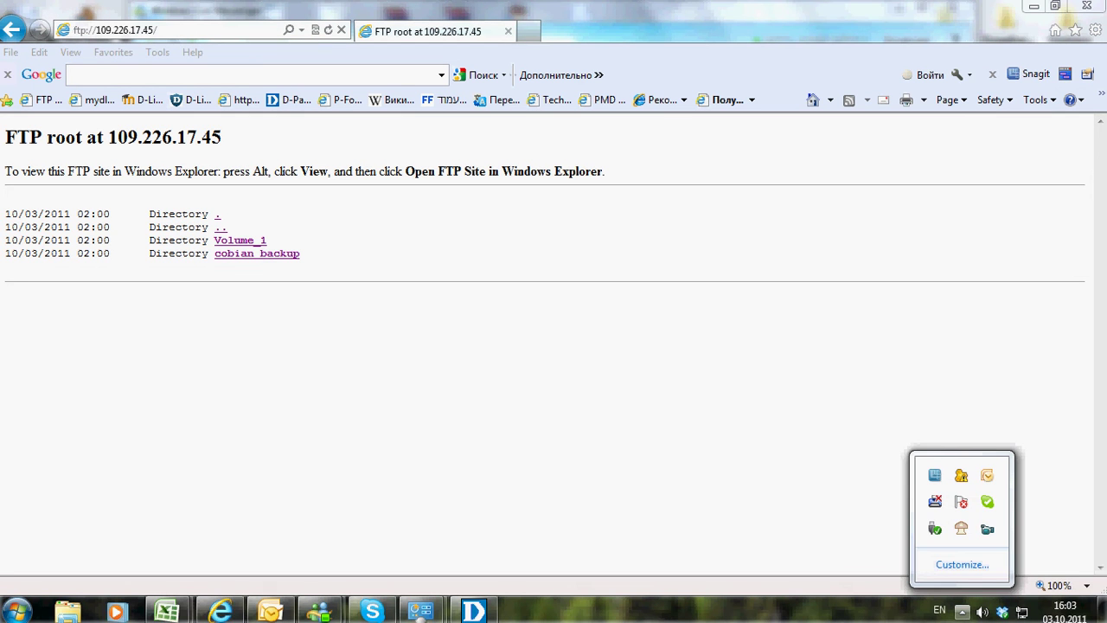
{"action": "right_click", "coordinate": [961, 528]}
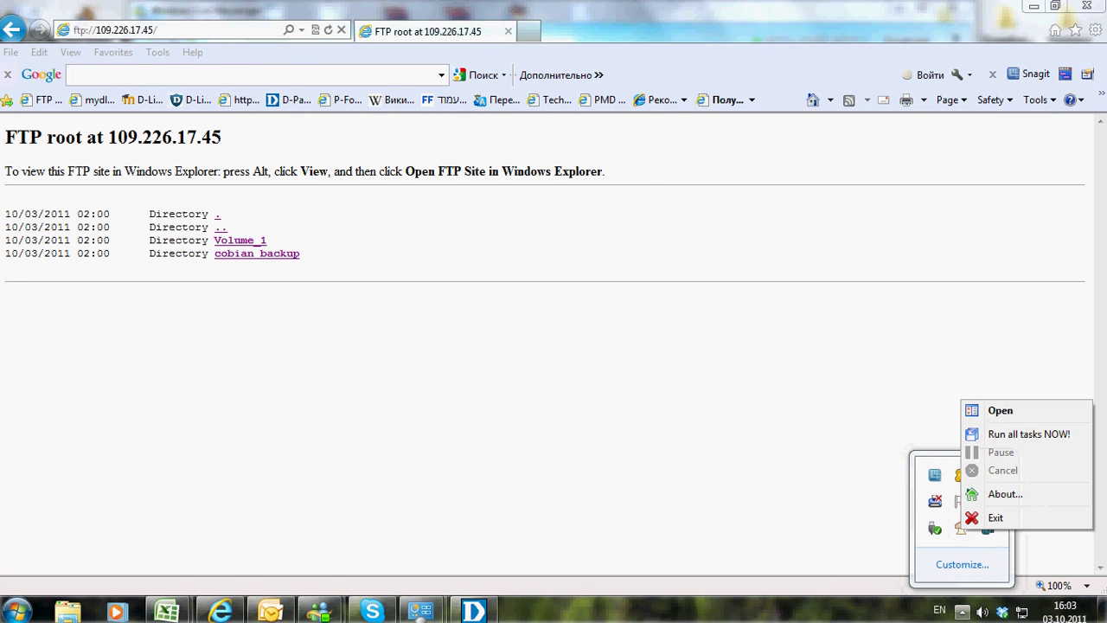
{"action": "left_click", "coordinate": [1002, 410]}
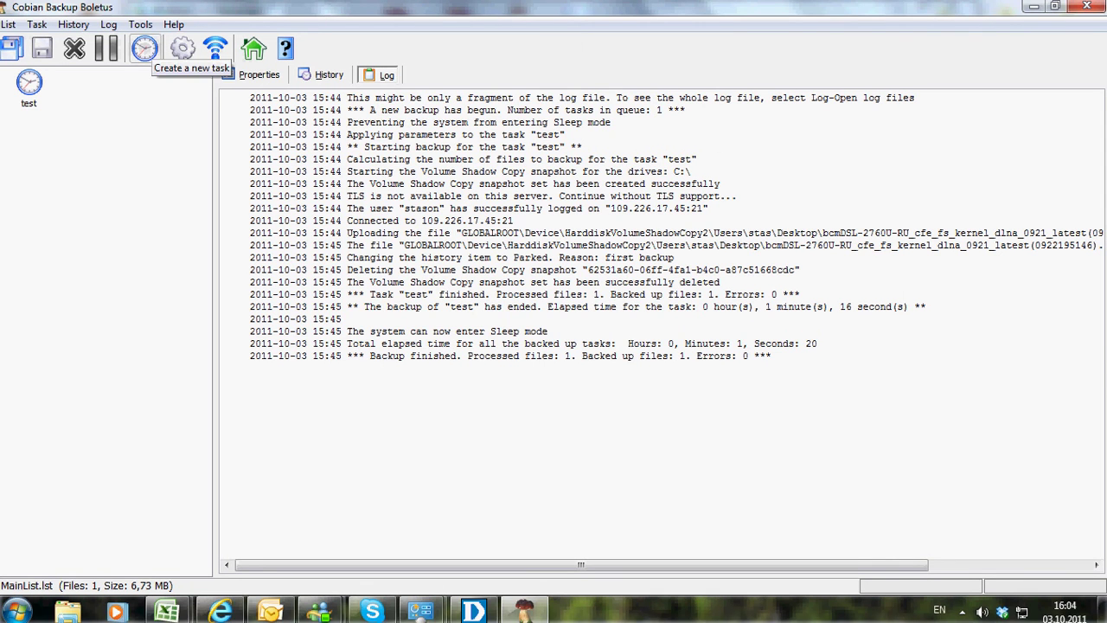
{"action": "left_click", "coordinate": [144, 48]}
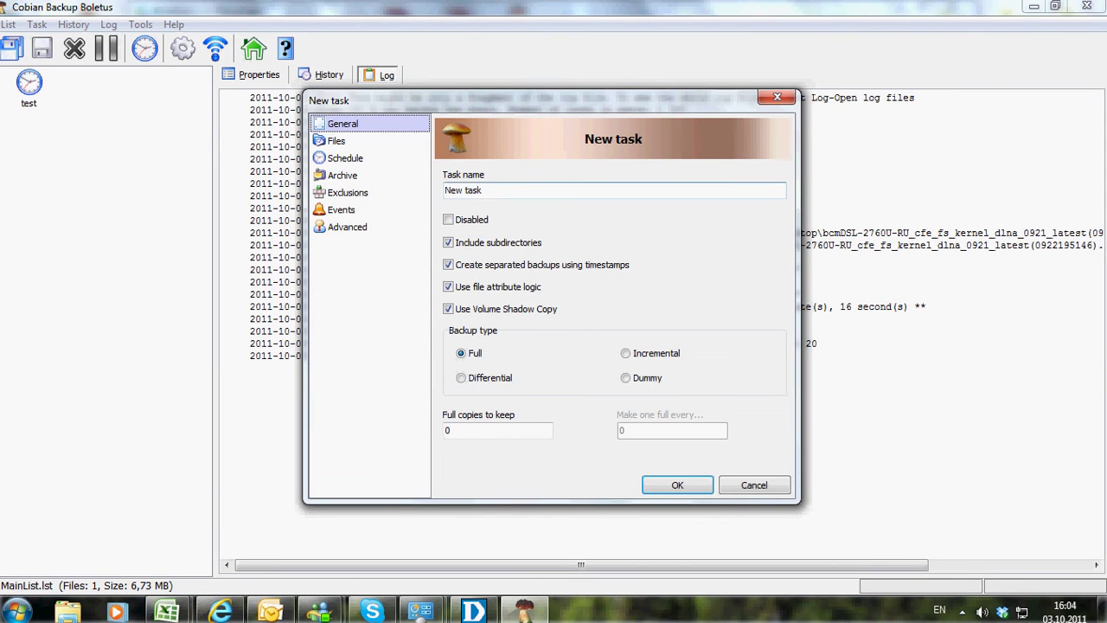
{"action": "type", "text": "test12"}
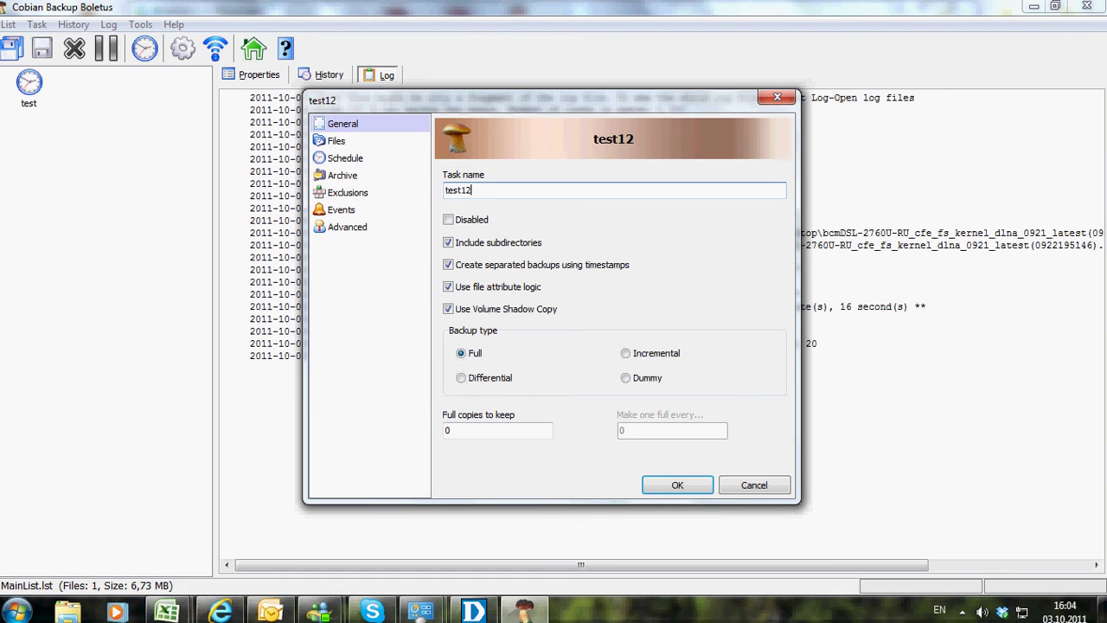
{"action": "left_click", "coordinate": [336, 140]}
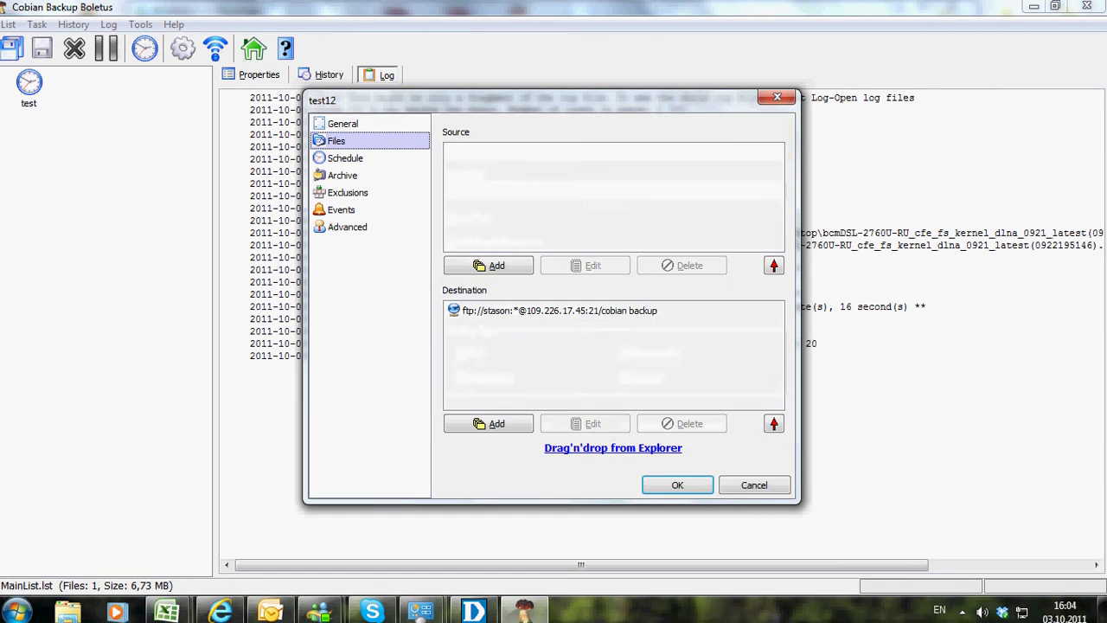
{"action": "left_click", "coordinate": [488, 265]}
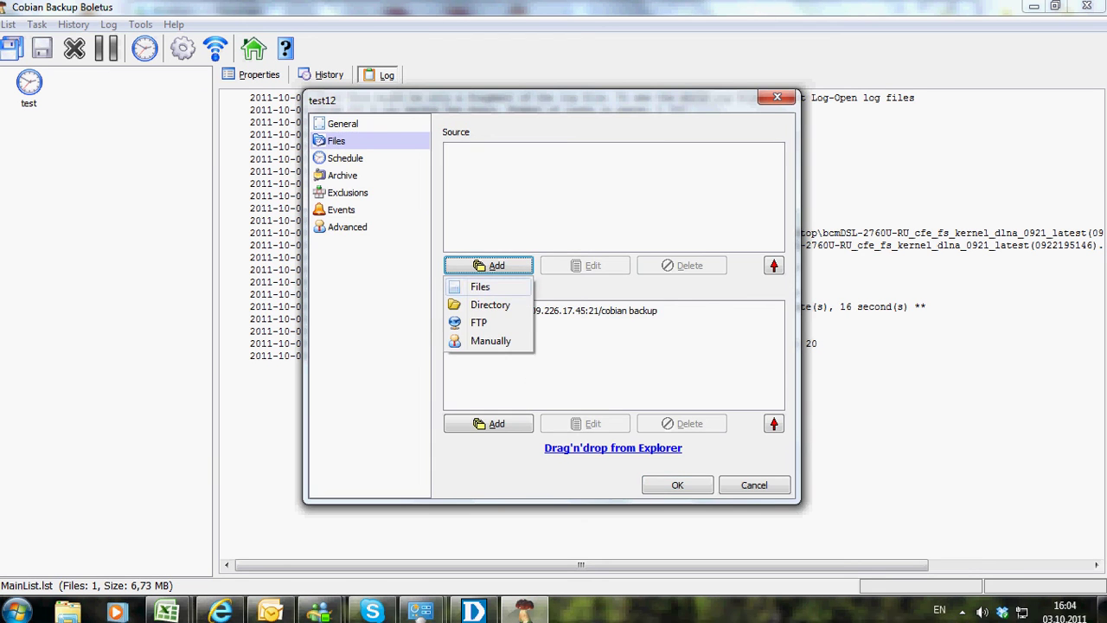
{"action": "left_click", "coordinate": [480, 286]}
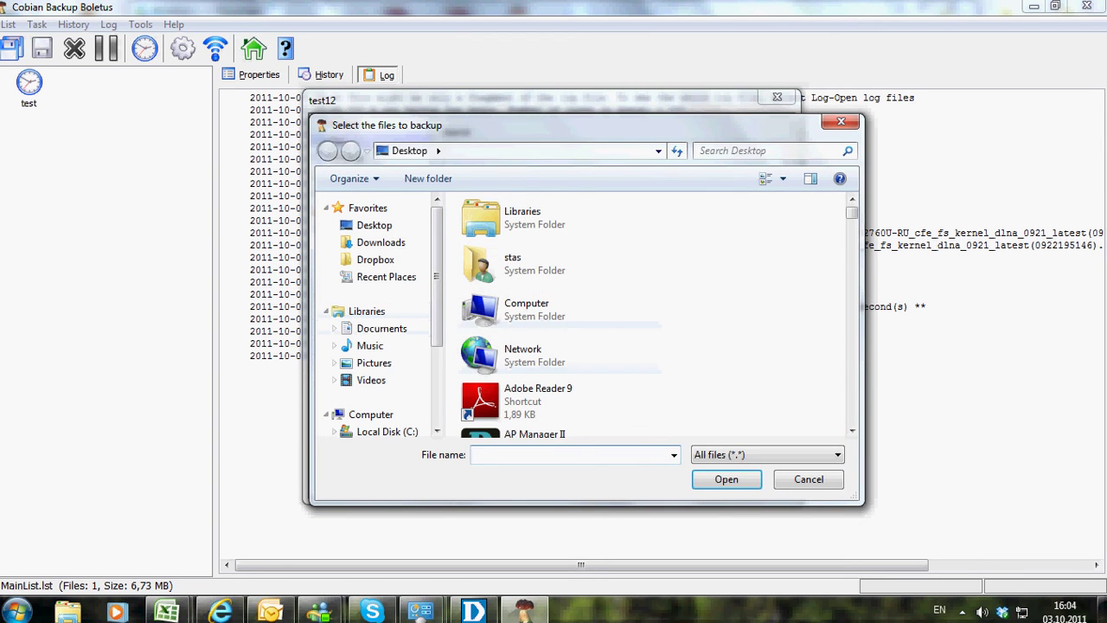
{"action": "left_click_drag", "start_coordinate": [852, 213], "coordinate": [852, 363]}
{"action": "left_click", "coordinate": [553, 317]}
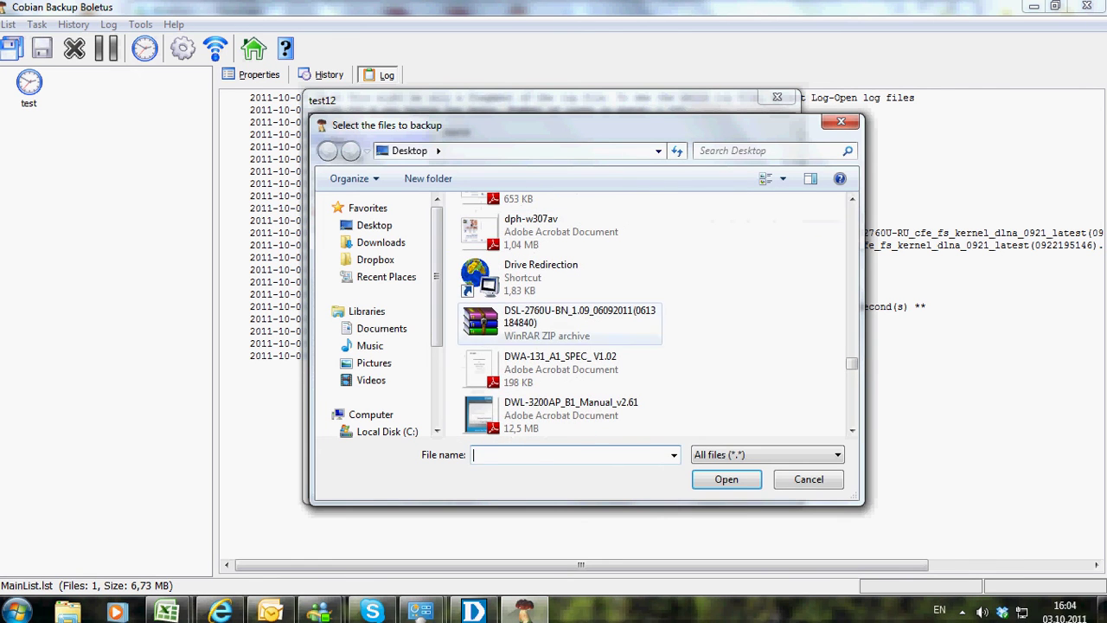
{"action": "left_click", "coordinate": [727, 479]}
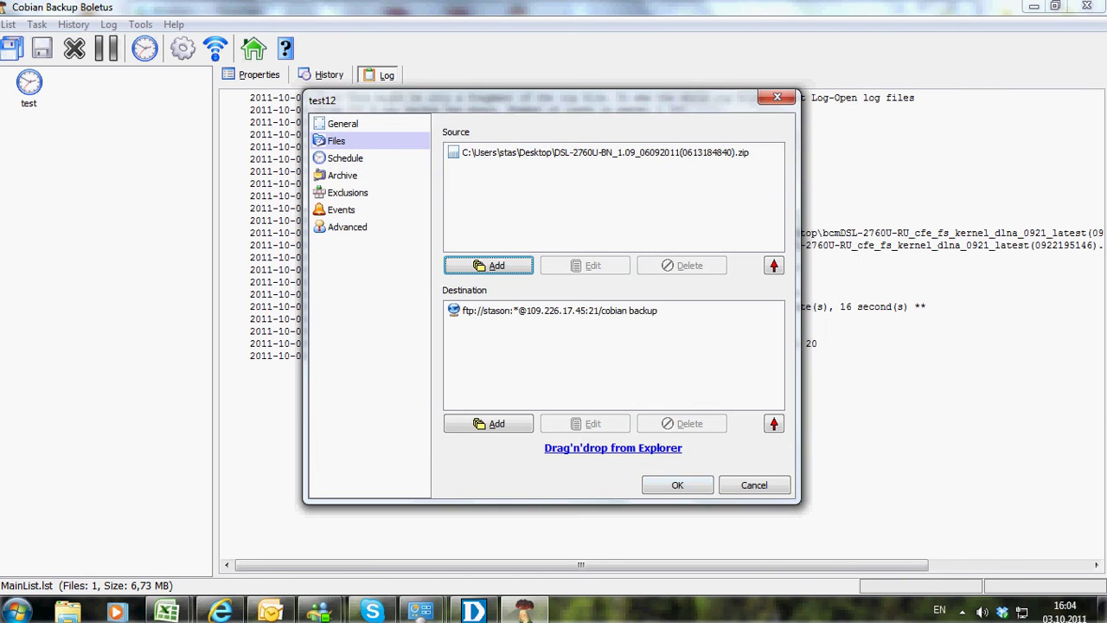
Delete the existing FTP destination from the task
{"action": "left_click", "coordinate": [560, 311]}
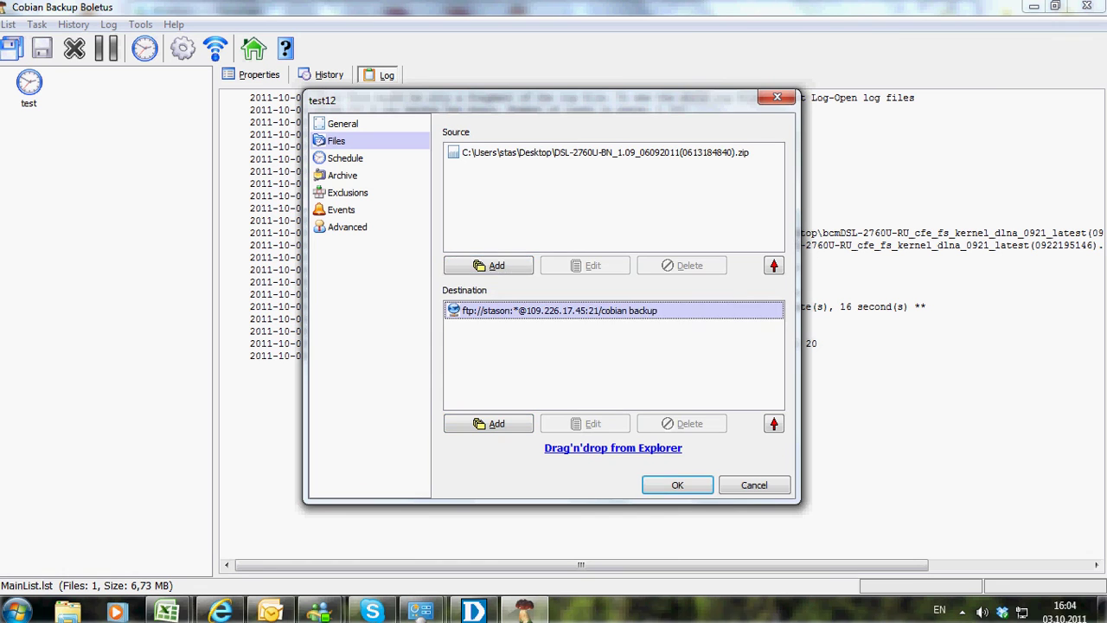
{"action": "left_click", "coordinate": [681, 423]}
{"action": "left_click", "coordinate": [518, 344]}
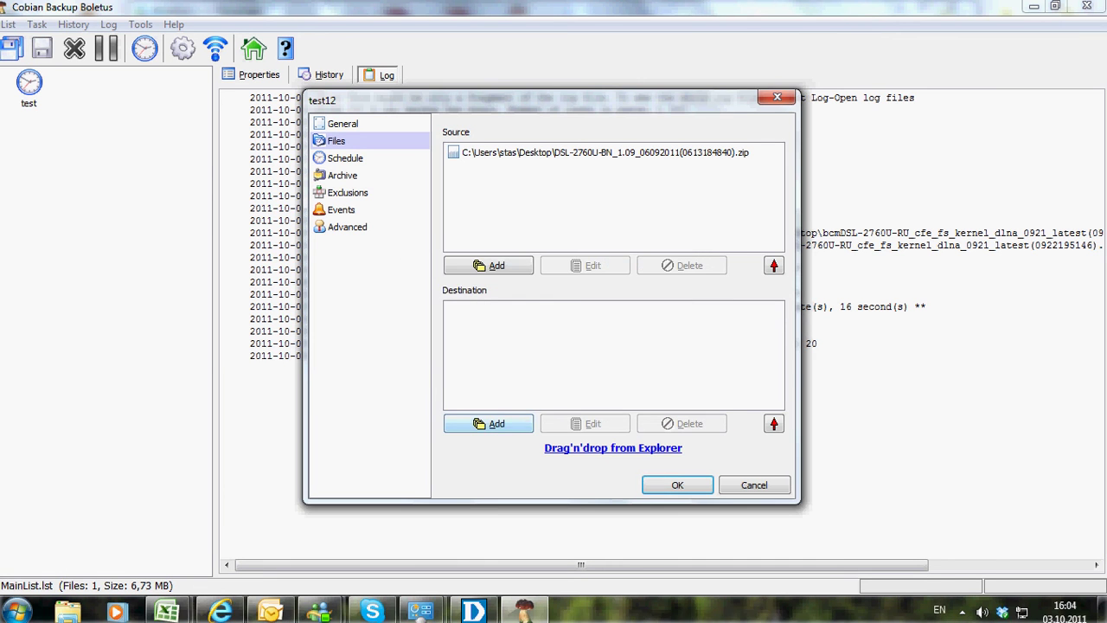
Add an FTP destination at 109.226.17.45 port 21 with the new user's name and password
{"action": "left_click", "coordinate": [488, 423]}
{"action": "left_click", "coordinate": [488, 464]}
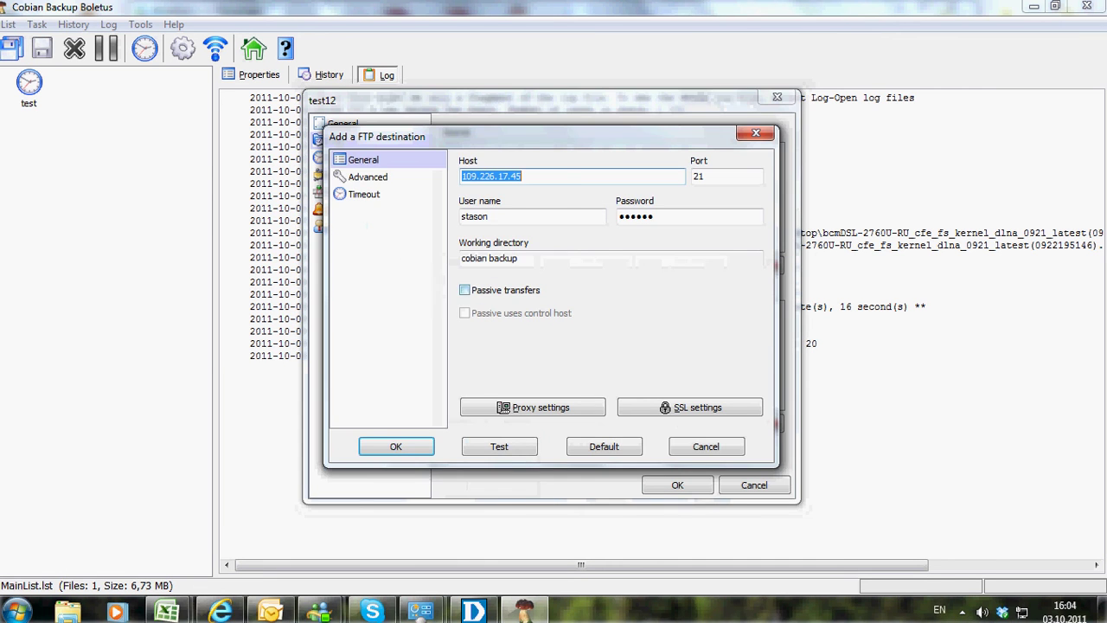
{"action": "key", "text": "Tab"}
{"action": "type", "text": "test"}
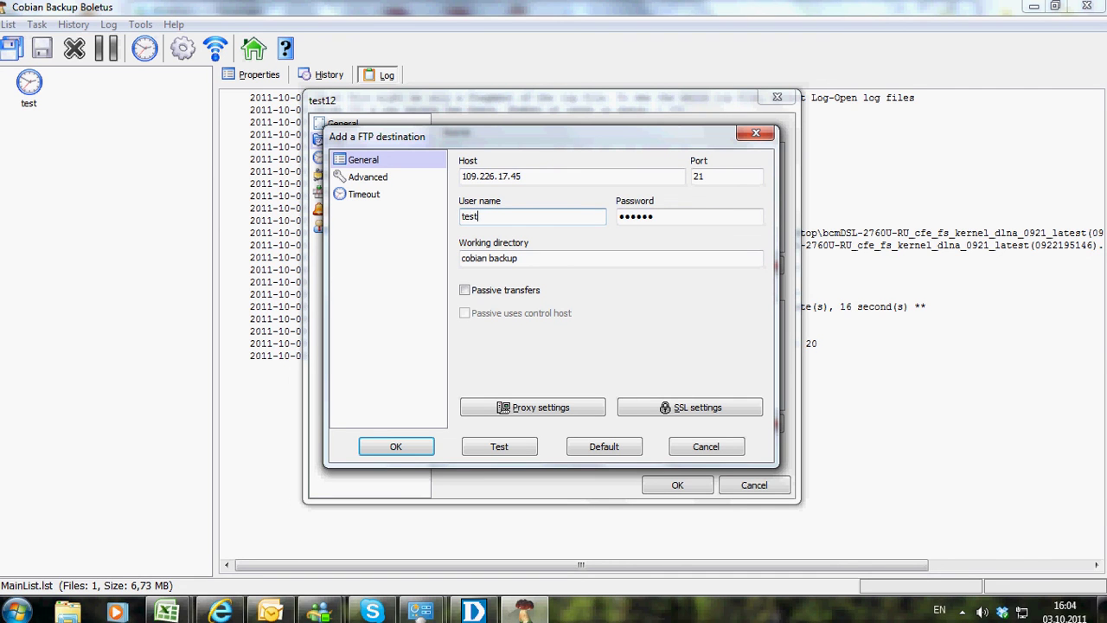
{"action": "type", "text": "12"}
{"action": "key", "text": "Tab"}
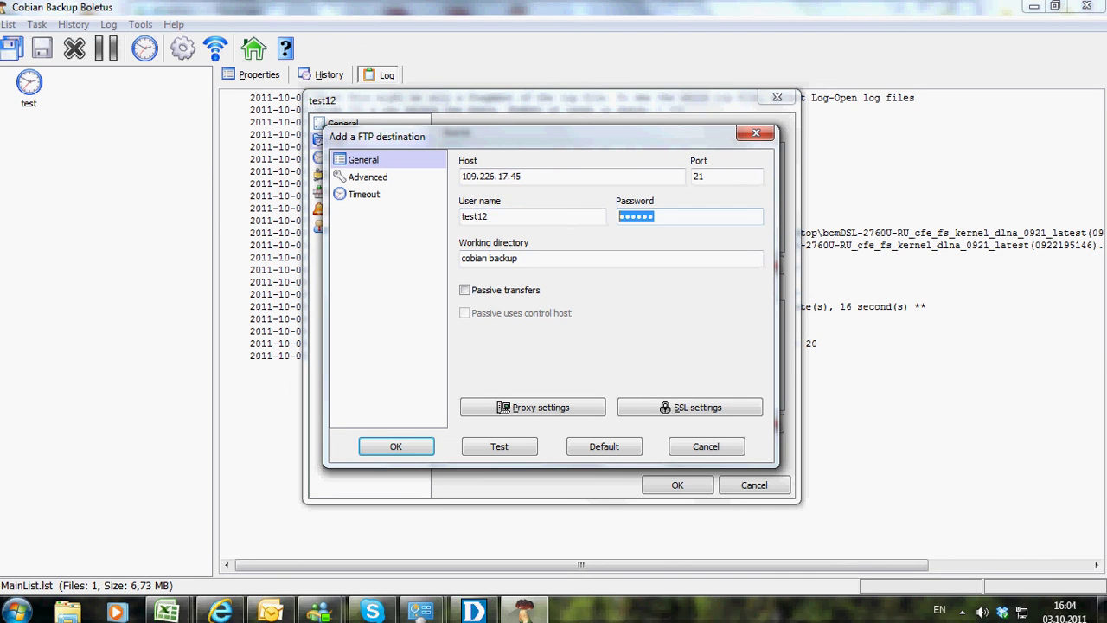
{"action": "type", "text": "******"}
Test the FTP connection to the cobian backup folder with zero errors and confirm the destination
{"action": "left_click", "coordinate": [519, 258]}
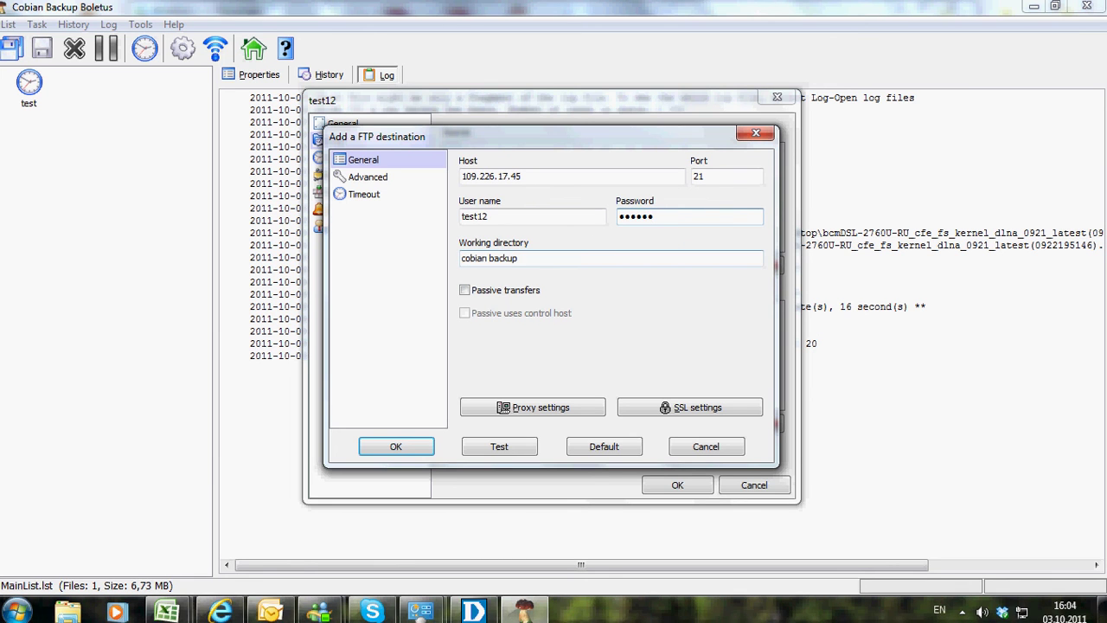
{"action": "left_click", "coordinate": [499, 446]}
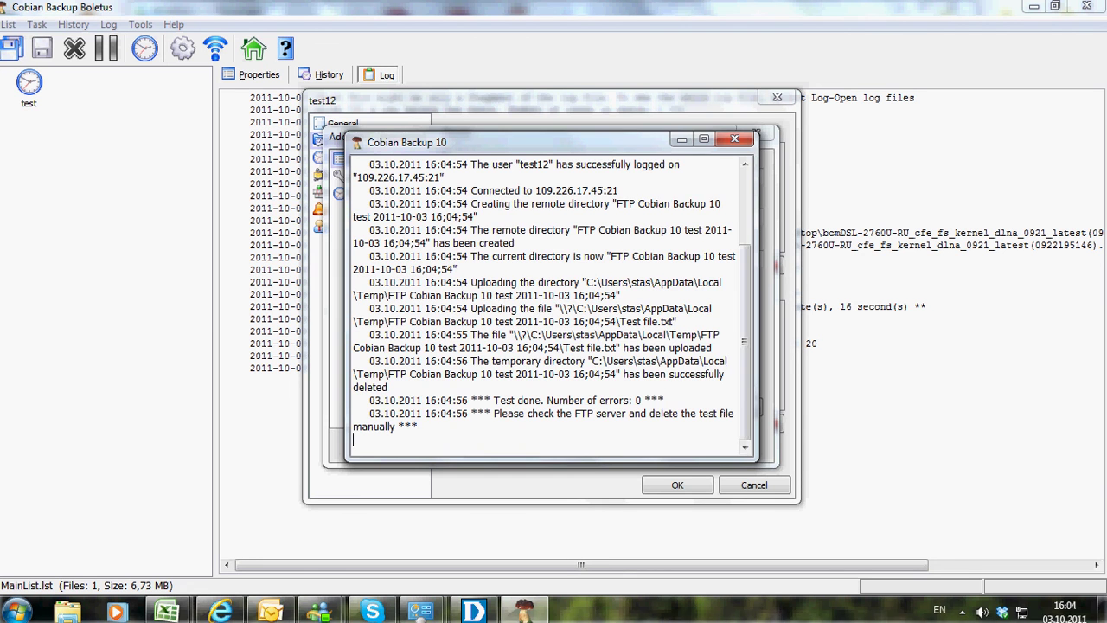
{"action": "left_click", "coordinate": [735, 139]}
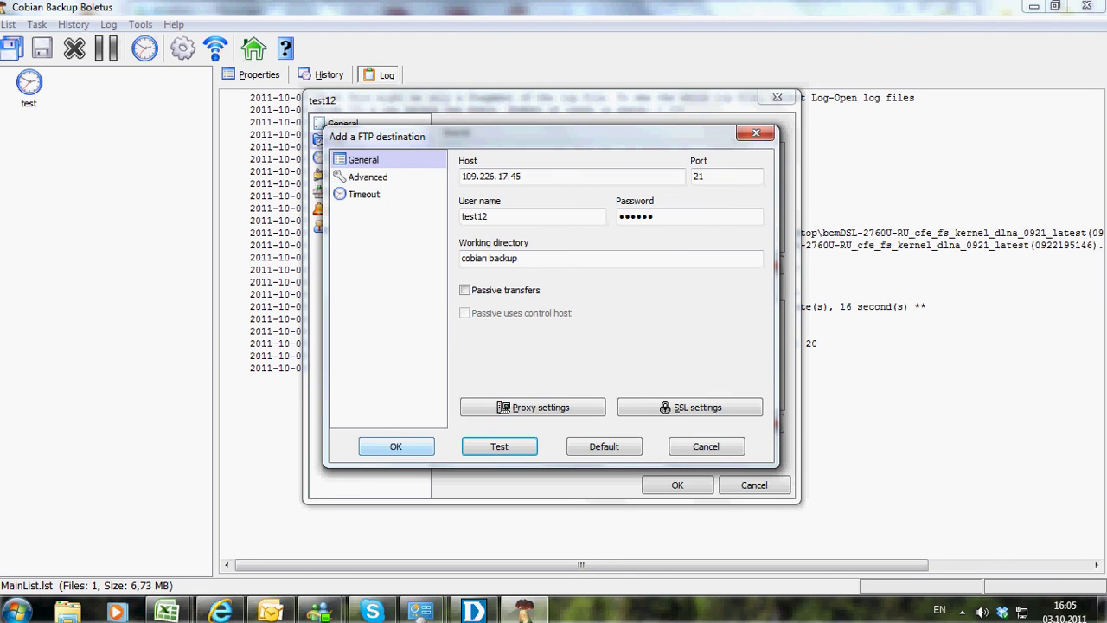
{"action": "key", "text": "Return"}
{"action": "key", "text": "Return"}
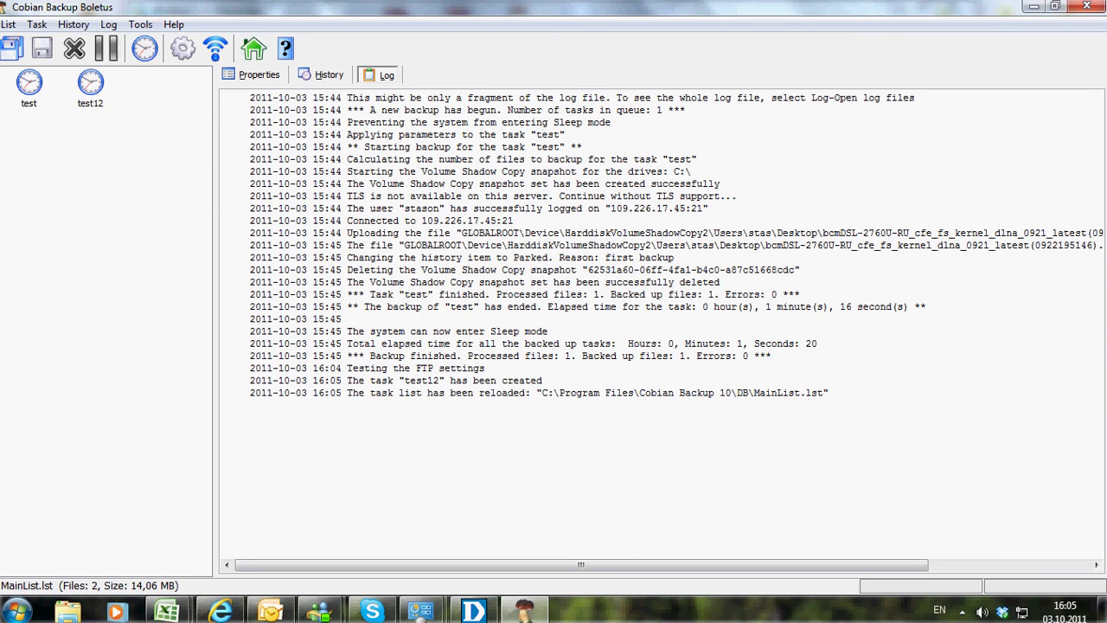
Run the test12 task now so it uploads the DSL-2760U-BN ZIP archive
{"action": "left_click", "coordinate": [91, 87]}
{"action": "right_click", "coordinate": [95, 89]}
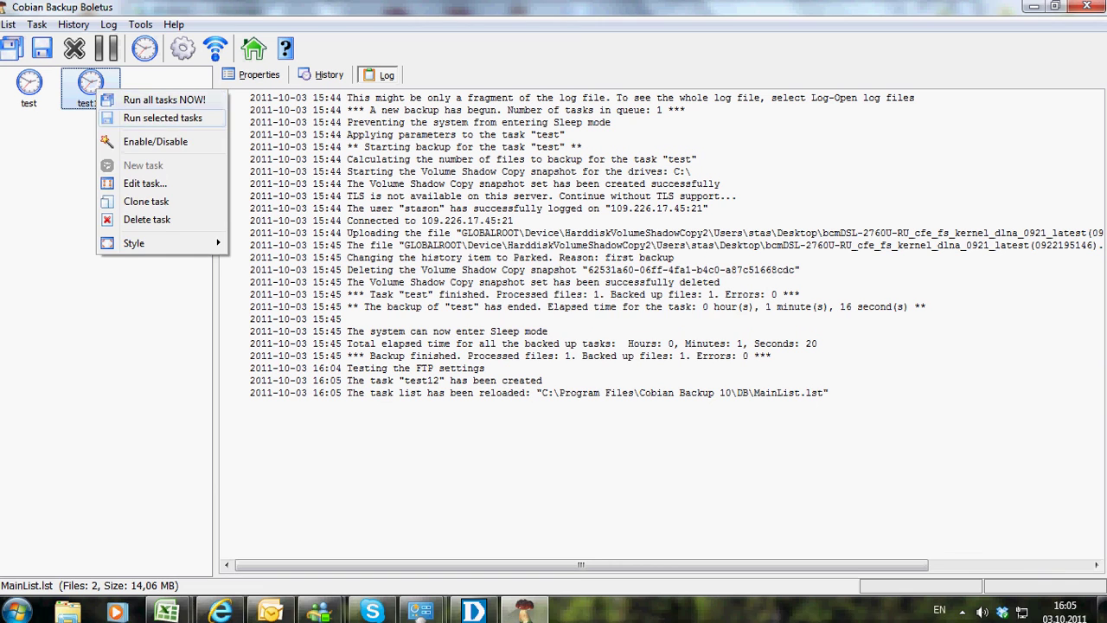
{"action": "left_click", "coordinate": [163, 117]}
{"action": "key", "text": "Return"}
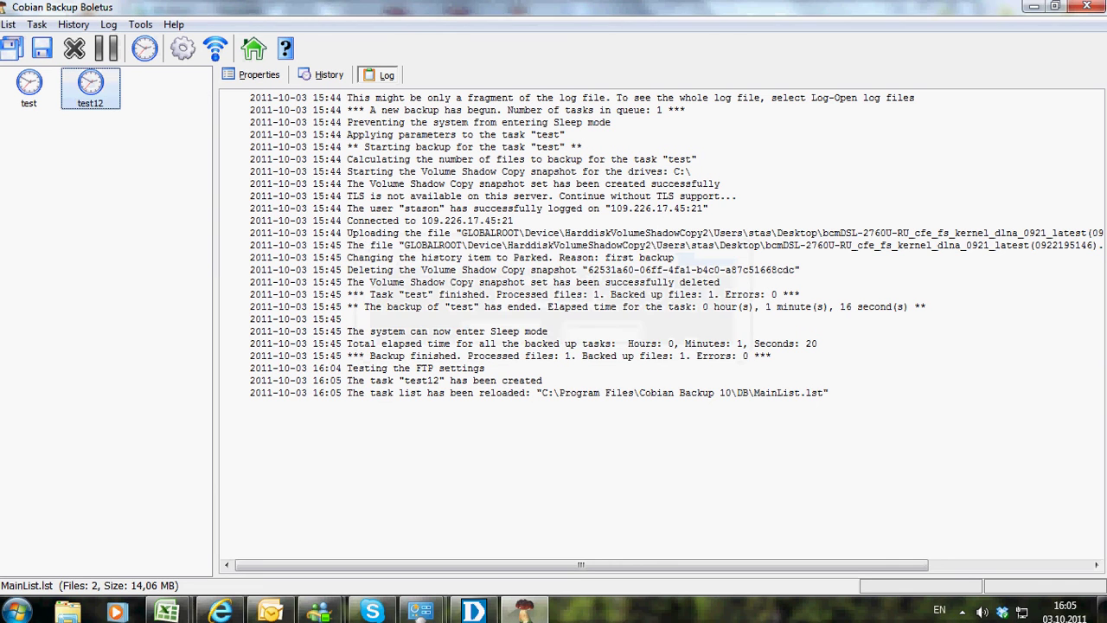